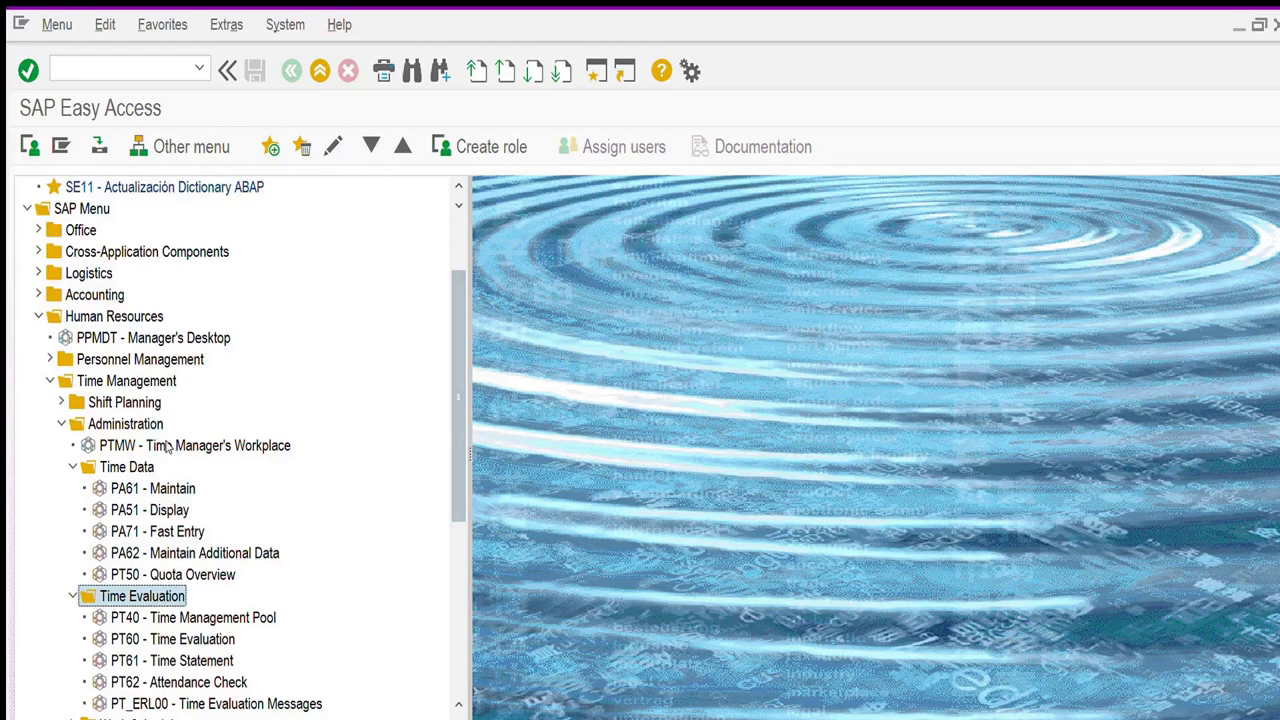
Open the PA61 Maintain transaction from the Time Data folder.
{"action": "key", "text": "Up"}
{"action": "key", "text": "Up"}
{"action": "key", "text": "Up"}
{"action": "key", "text": "Up"}
{"action": "key", "text": "Up"}
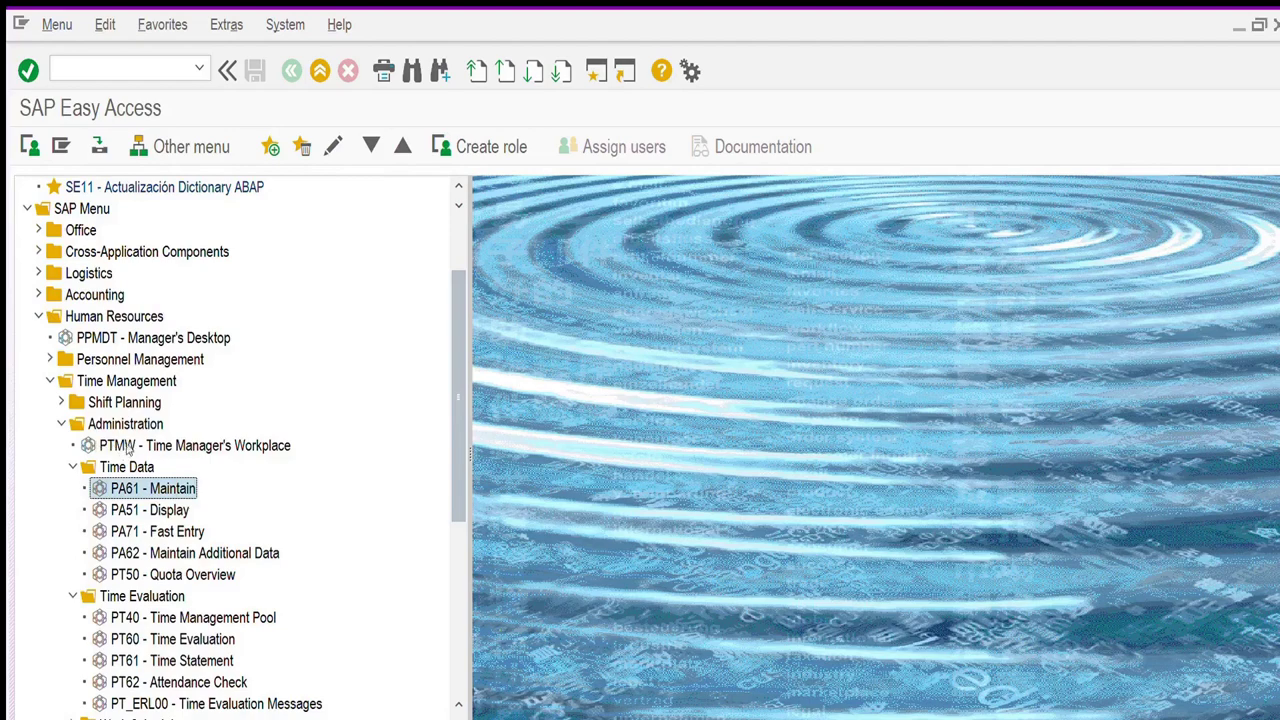
{"action": "key", "text": "Return"}
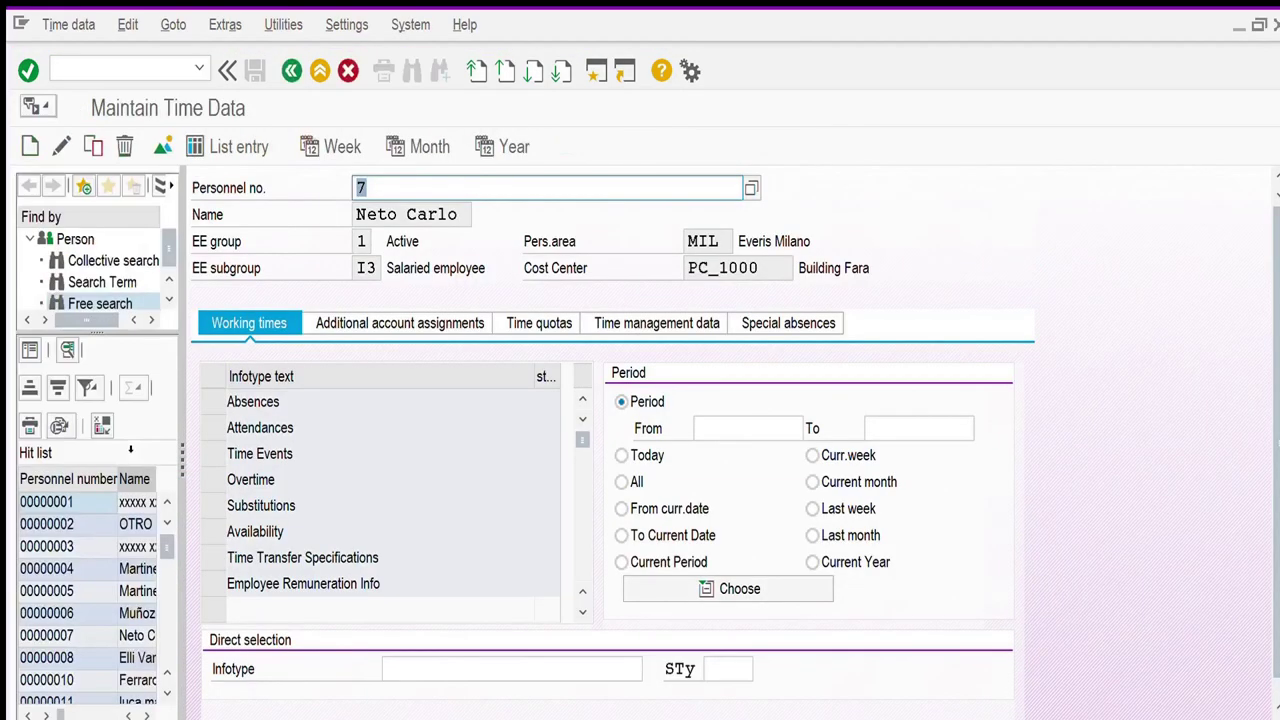
Select the Absences infotype and set its period from 03.01.2022 to 03.01.2022.
{"action": "left_click", "coordinate": [212, 401]}
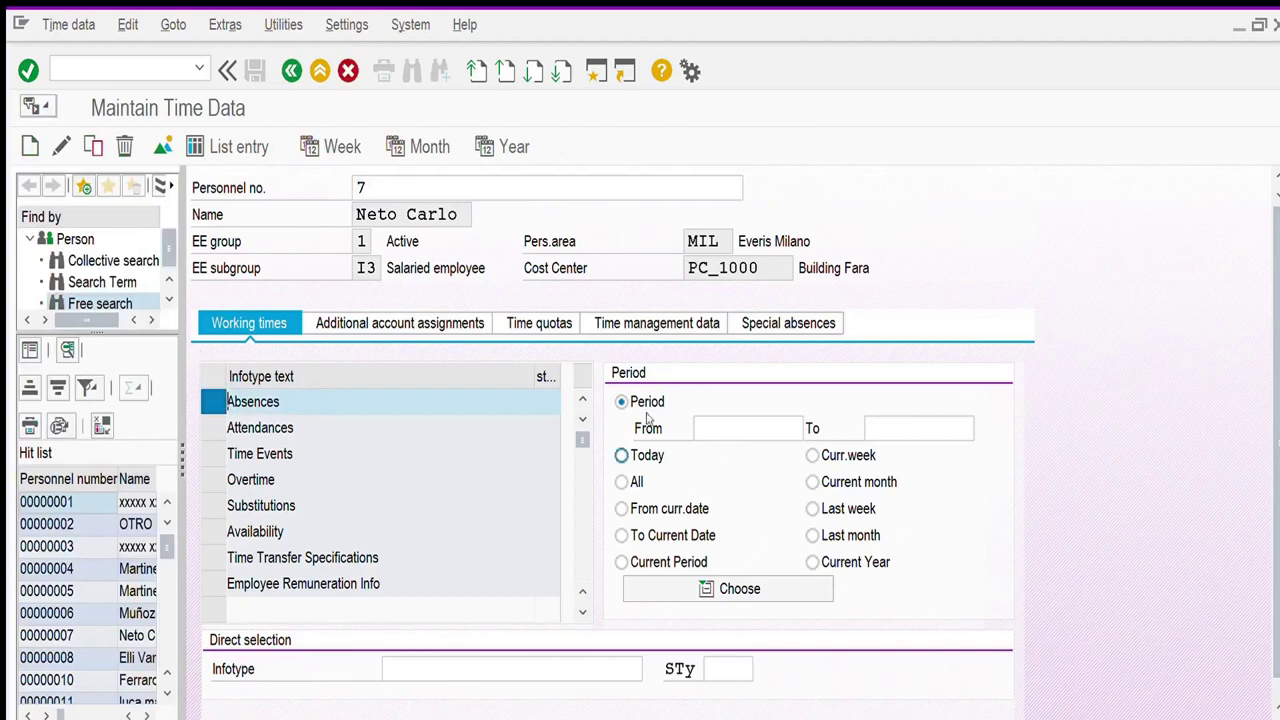
{"action": "left_click", "coordinate": [728, 428]}
{"action": "type", "text": "03"}
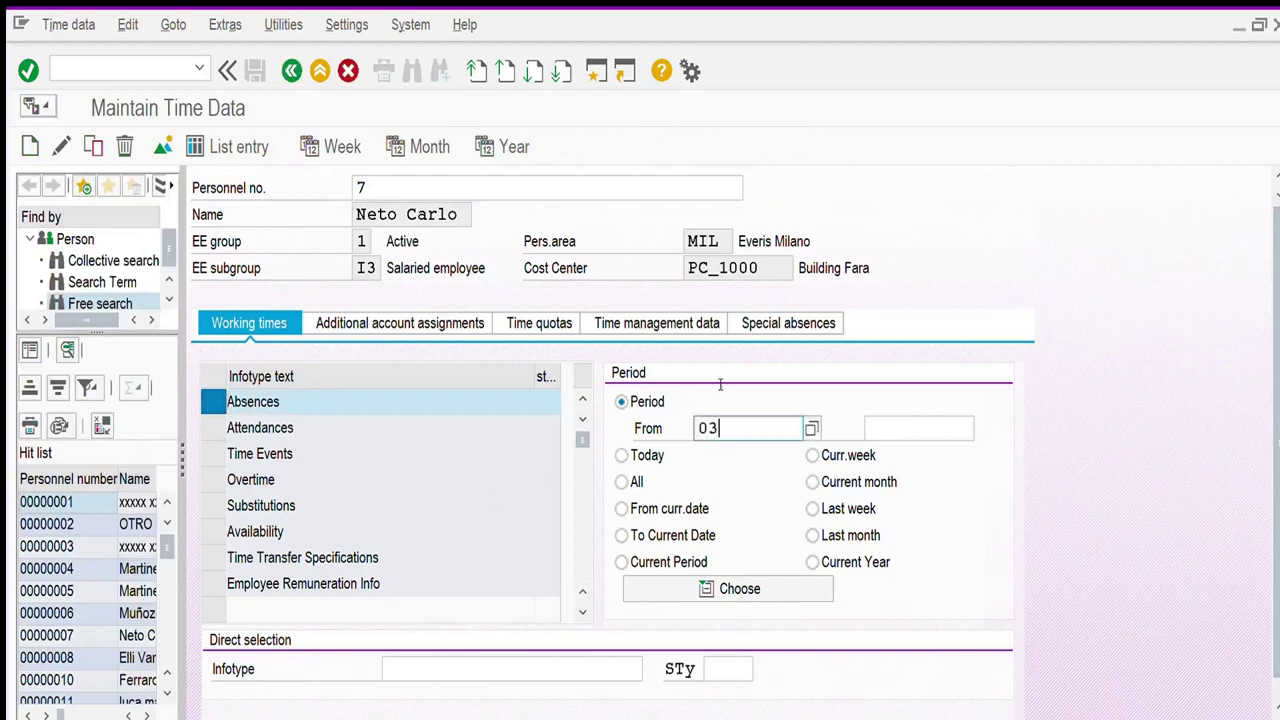
{"action": "type", "text": "012022"}
{"action": "key", "text": "Tab"}
{"action": "type", "text": "03012022"}
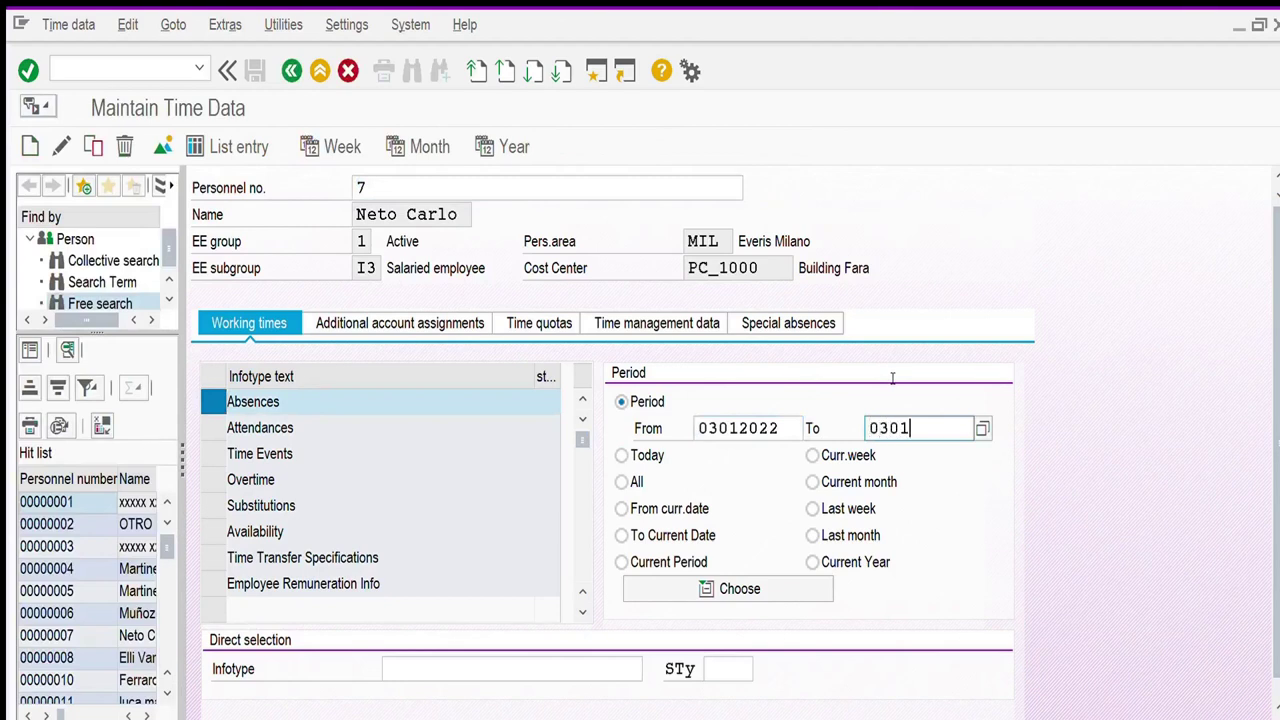
{"action": "key", "text": "Return"}
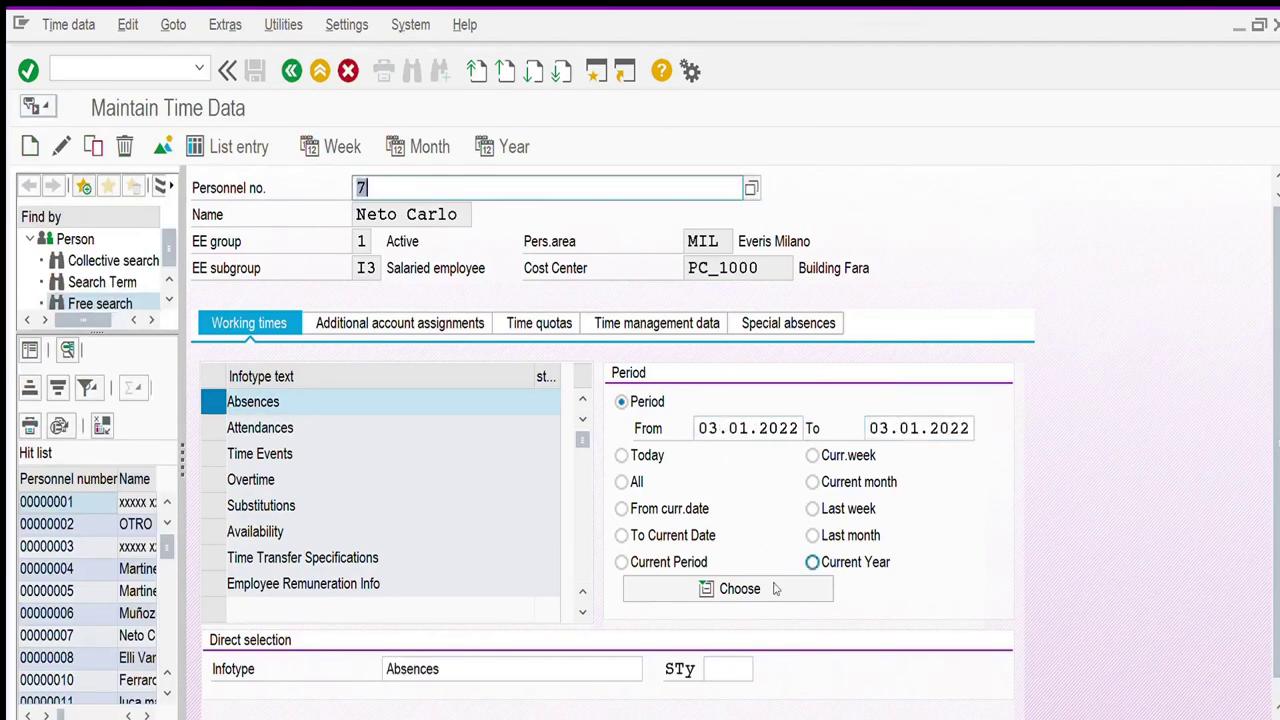
Choose absence subtype 0105 Vacations, then create and save the full-day absence record.
{"action": "left_click", "coordinate": [728, 668]}
{"action": "key", "text": "F4"}
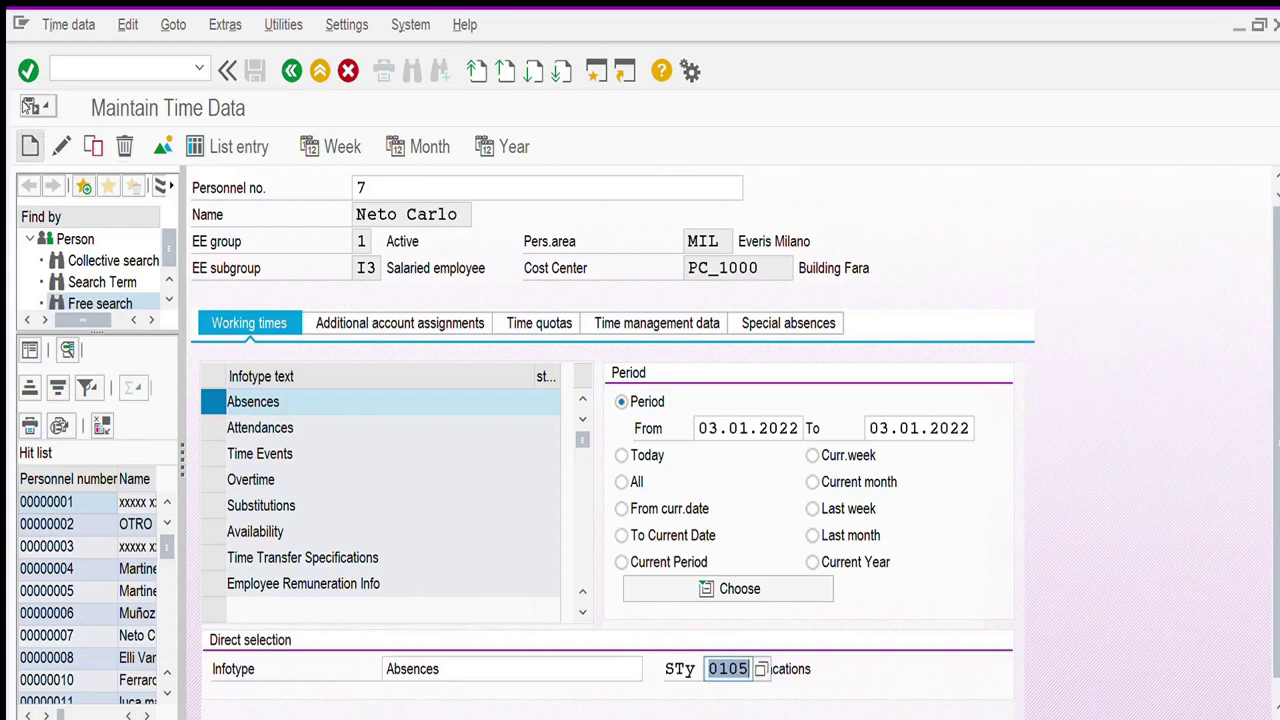
{"action": "left_click", "coordinate": [30, 146]}
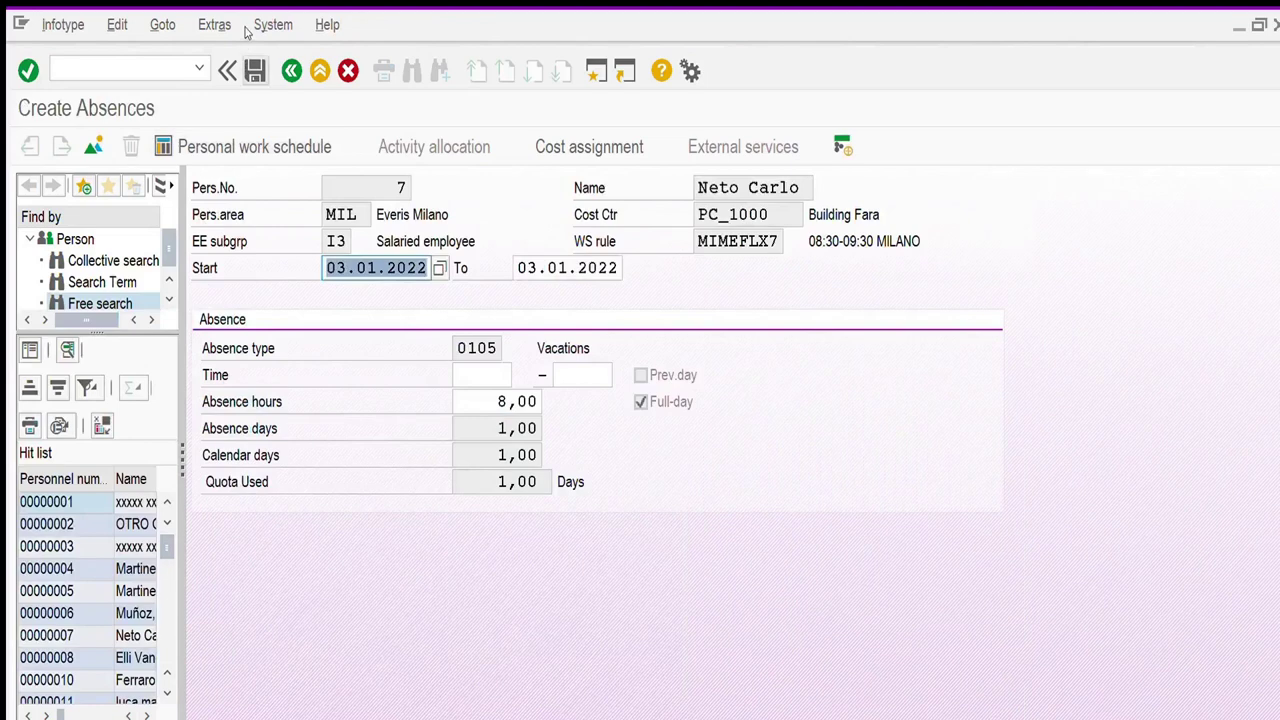
{"action": "left_click", "coordinate": [255, 71]}
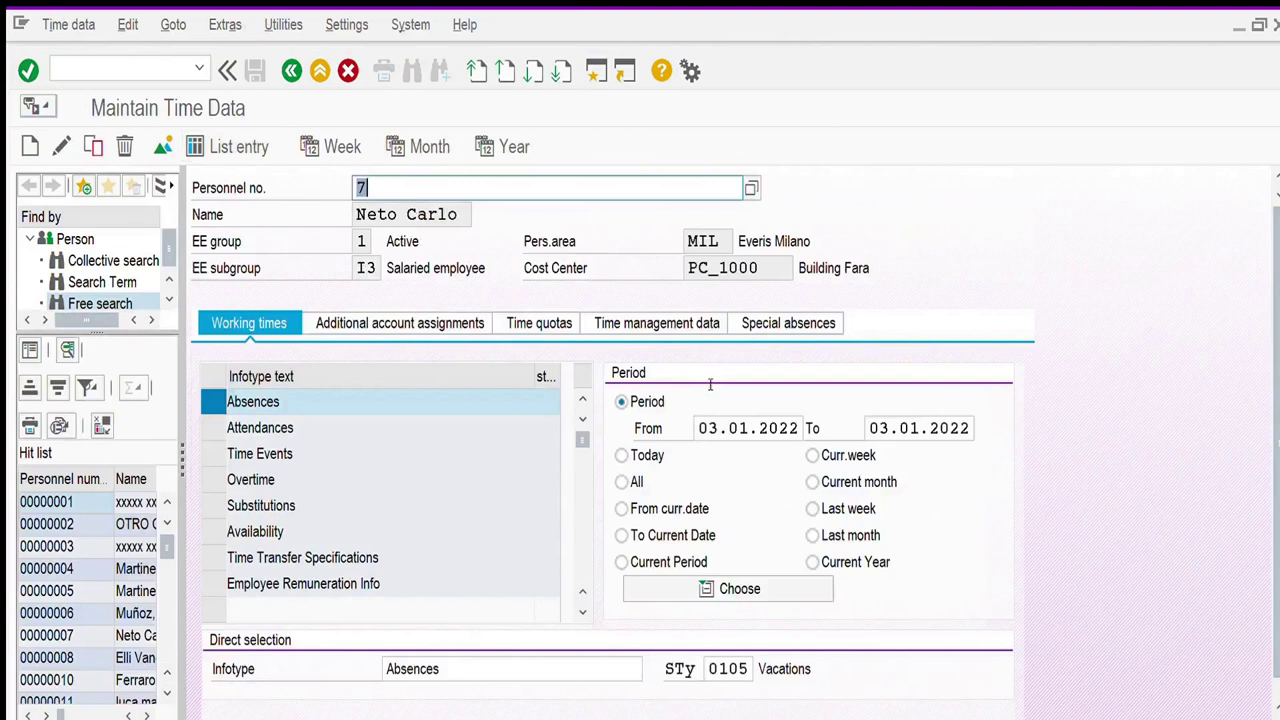
Set the period to 04.01.2022 for both dates and open list entry for the Time Events infotype.
{"action": "left_click", "coordinate": [709, 428]}
{"action": "type", "text": "4"}
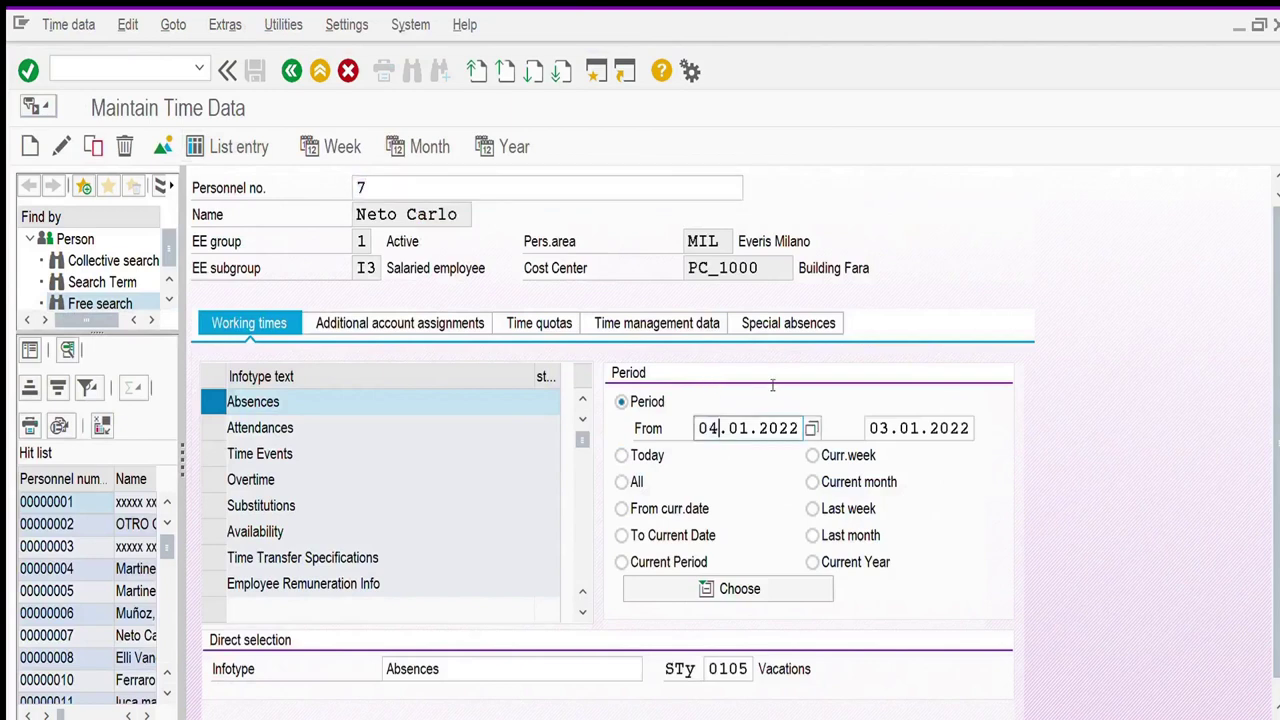
{"action": "key", "text": "Tab"}
{"action": "type", "text": "4"}
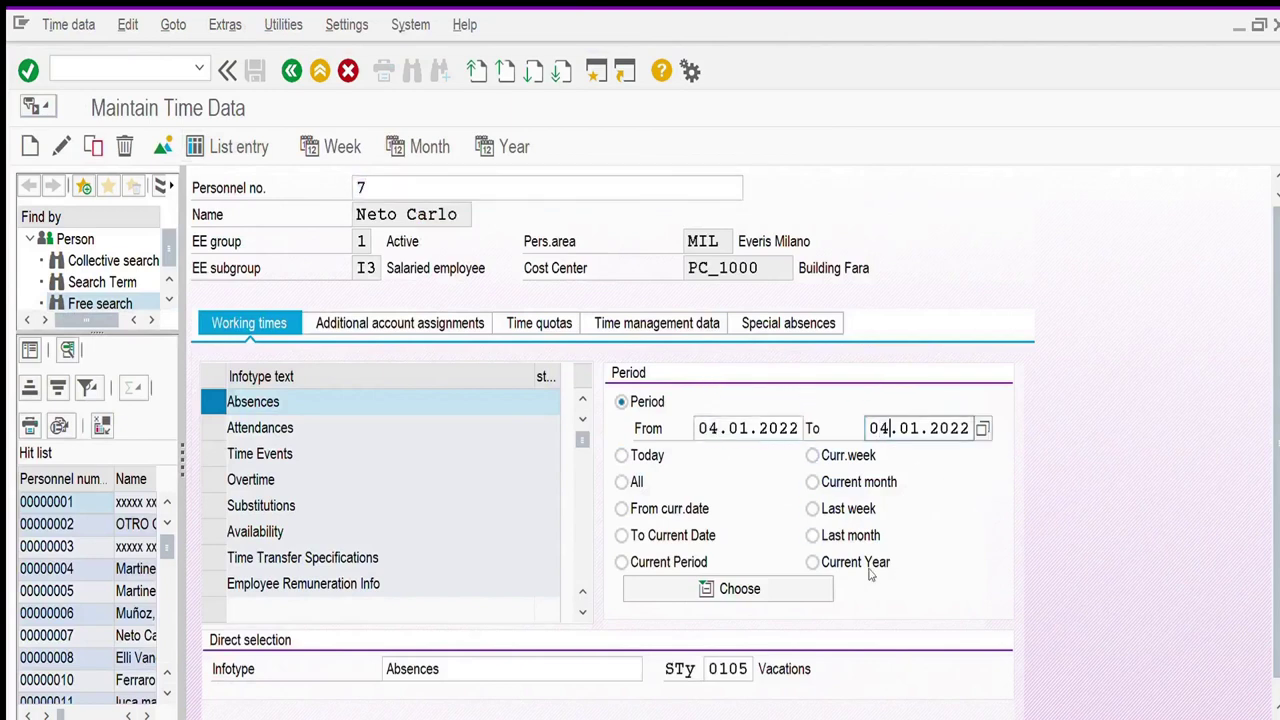
{"action": "left_click", "coordinate": [213, 453]}
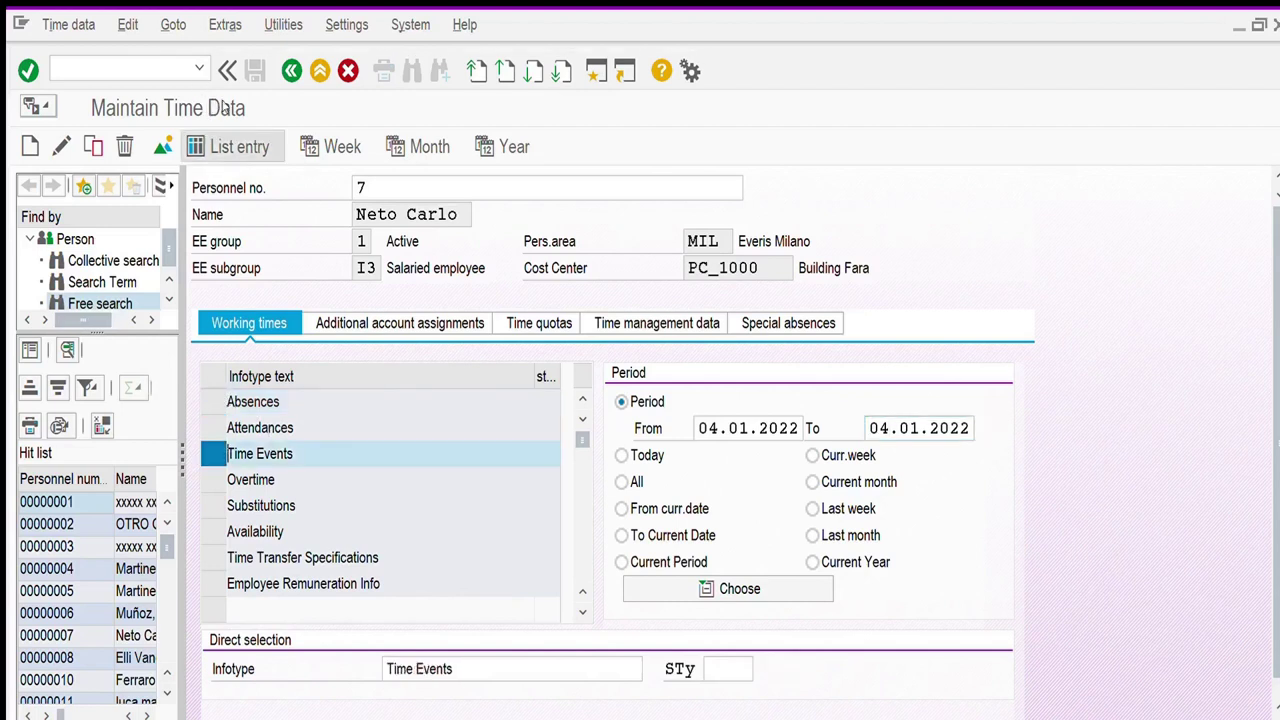
{"action": "left_click", "coordinate": [230, 147]}
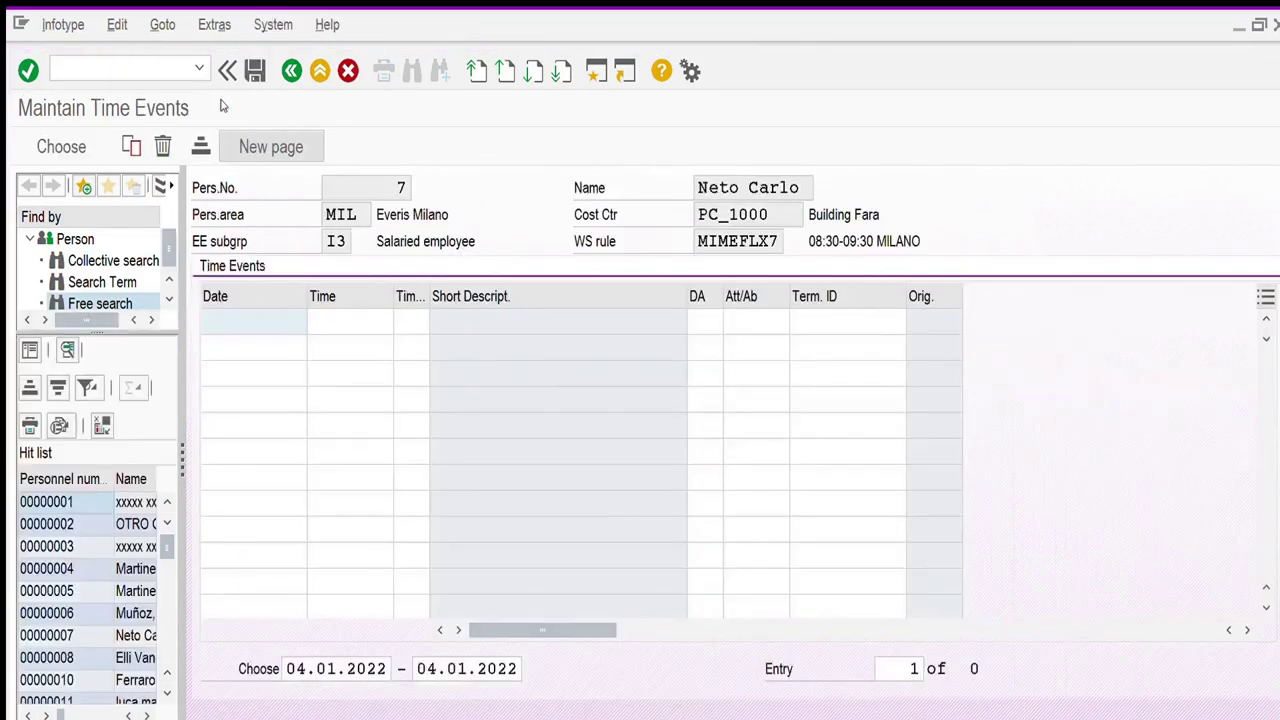
Enter the date 04.01.2022 in the first two rows of the time events table.
{"action": "type", "text": "04"}
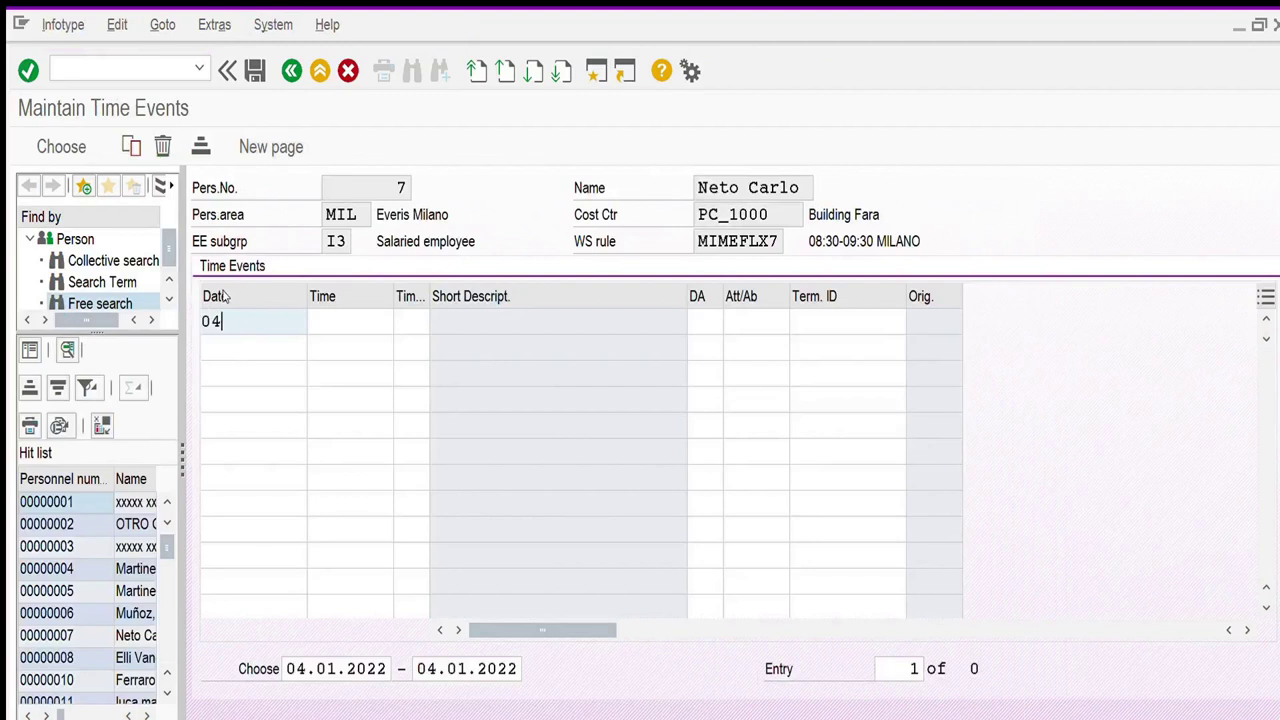
{"action": "type", "text": "0102022"}
{"action": "key", "text": "Left"}
{"action": "key", "text": "Left"}
{"action": "key", "text": "Left"}
{"action": "key", "text": "Left"}
{"action": "key", "text": "BackSpace"}
{"action": "key", "text": "End"}
{"action": "left_click_drag", "start_coordinate": [284, 321], "coordinate": [200, 319]}
{"action": "key", "text": "ctrl+c"}
{"action": "key", "text": "Down"}
{"action": "key", "text": "ctrl+v"}
{"action": "key", "text": "Up"}
{"action": "key", "text": "Tab"}
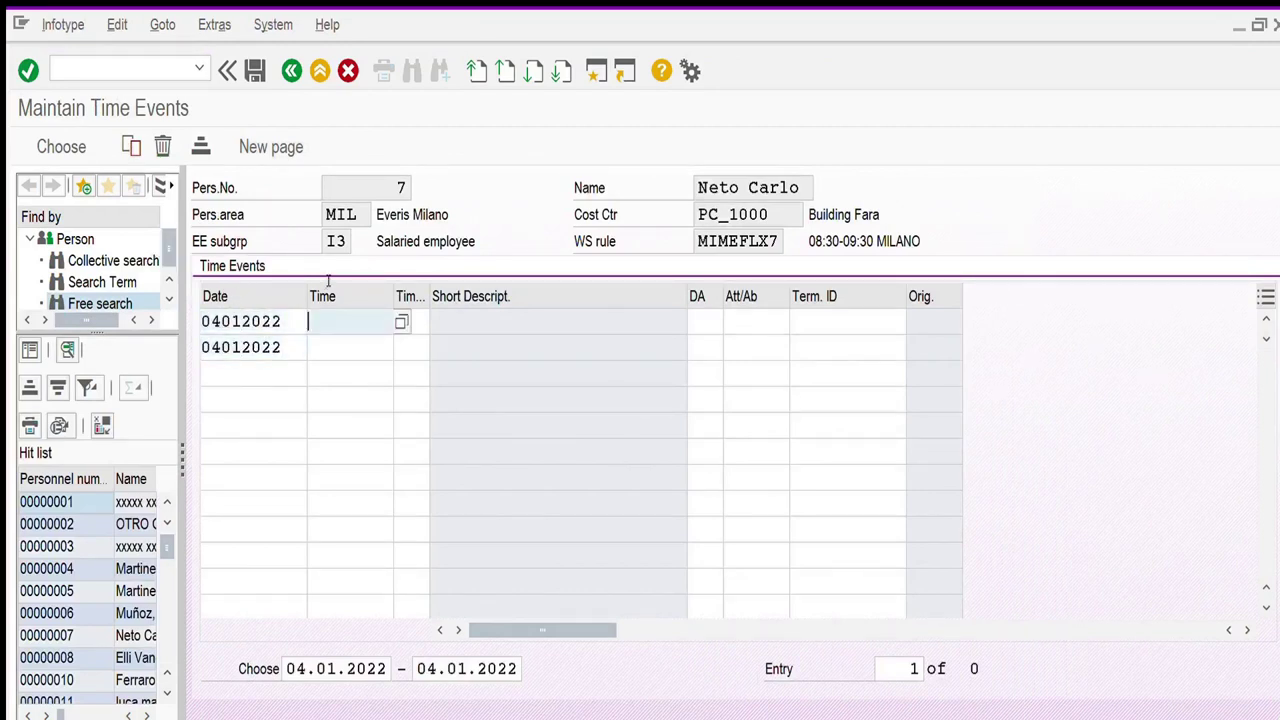
Enter the time 09:00 for the first time event and 18:00 for the second.
{"action": "type", "text": "09:00"}
{"action": "key", "text": "Down"}
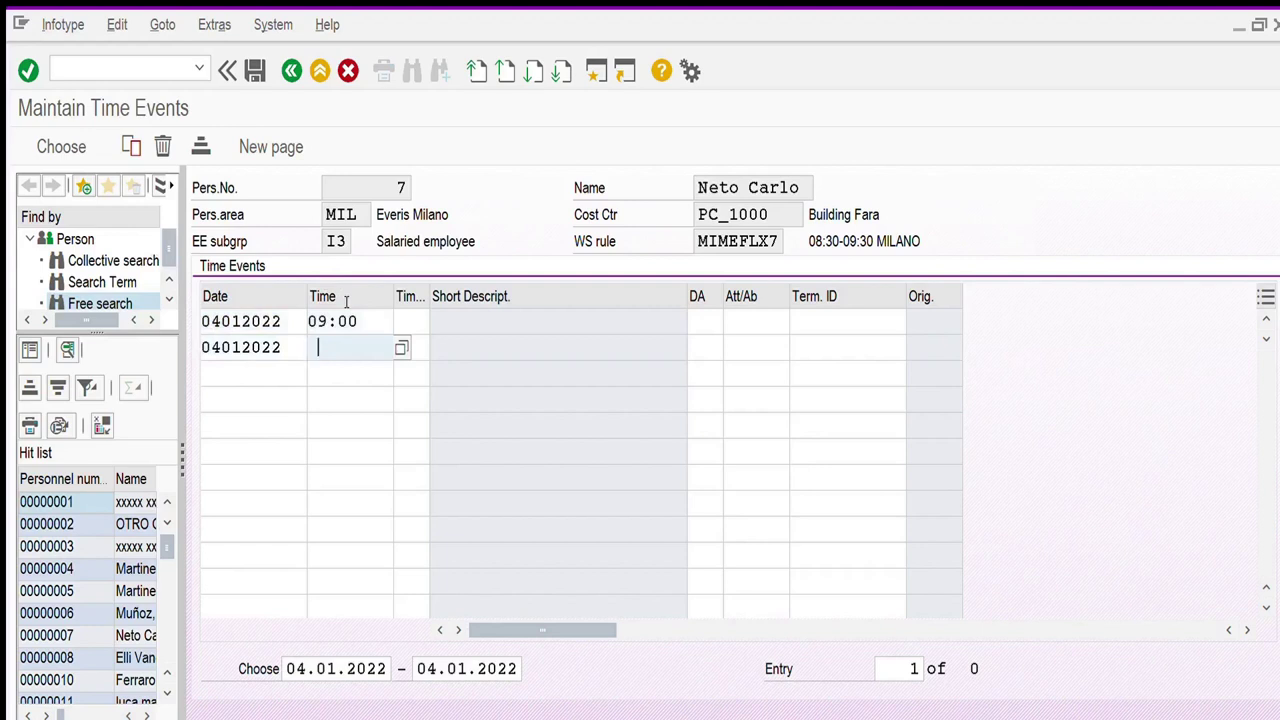
{"action": "type", "text": "18:00"}
Assign time event type P10 to the 09:00 row and P20 to the 18:00 row, and save the entries.
{"action": "left_click", "coordinate": [408, 320]}
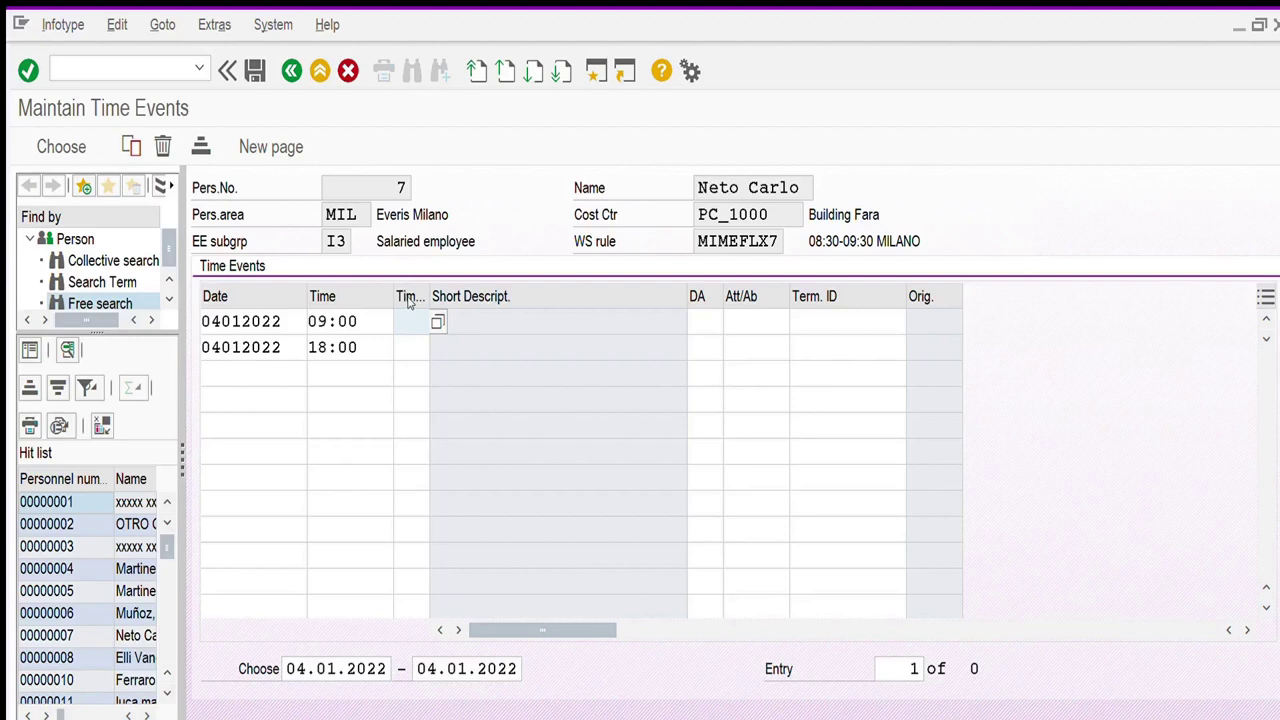
{"action": "type", "text": "p10"}
{"action": "key", "text": "Down"}
{"action": "type", "text": "p20"}
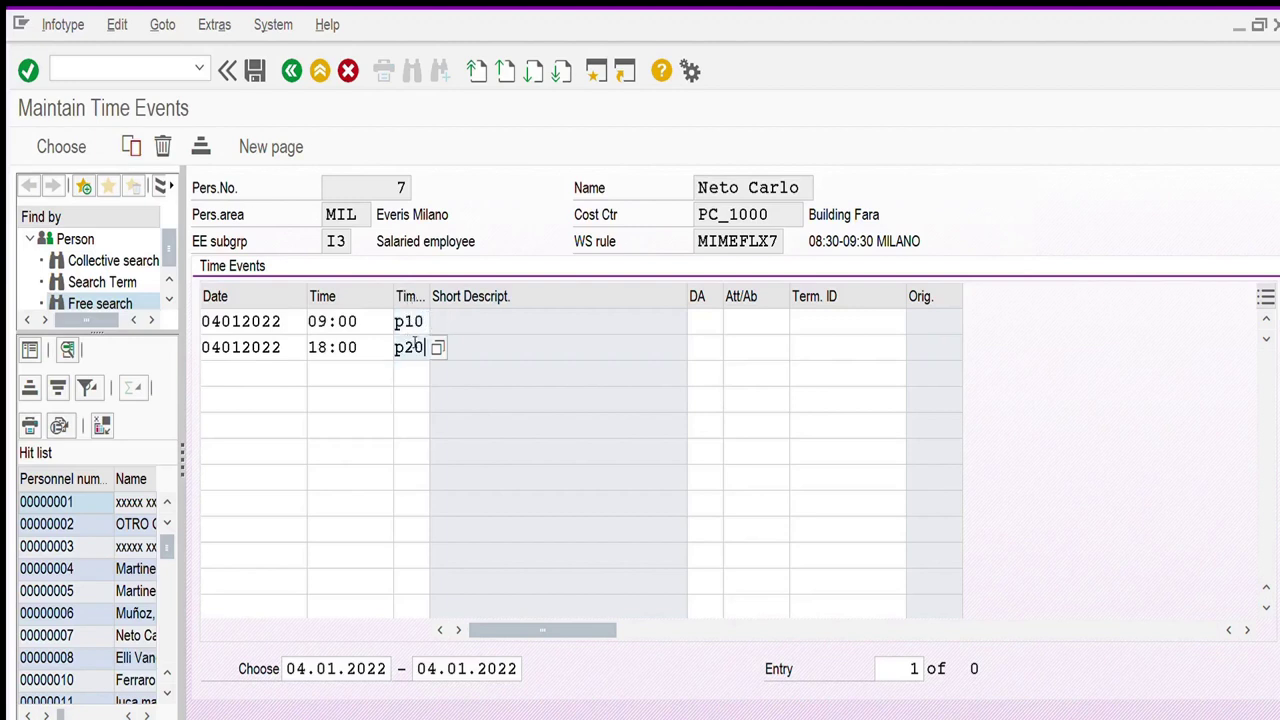
{"action": "key", "text": "Return"}
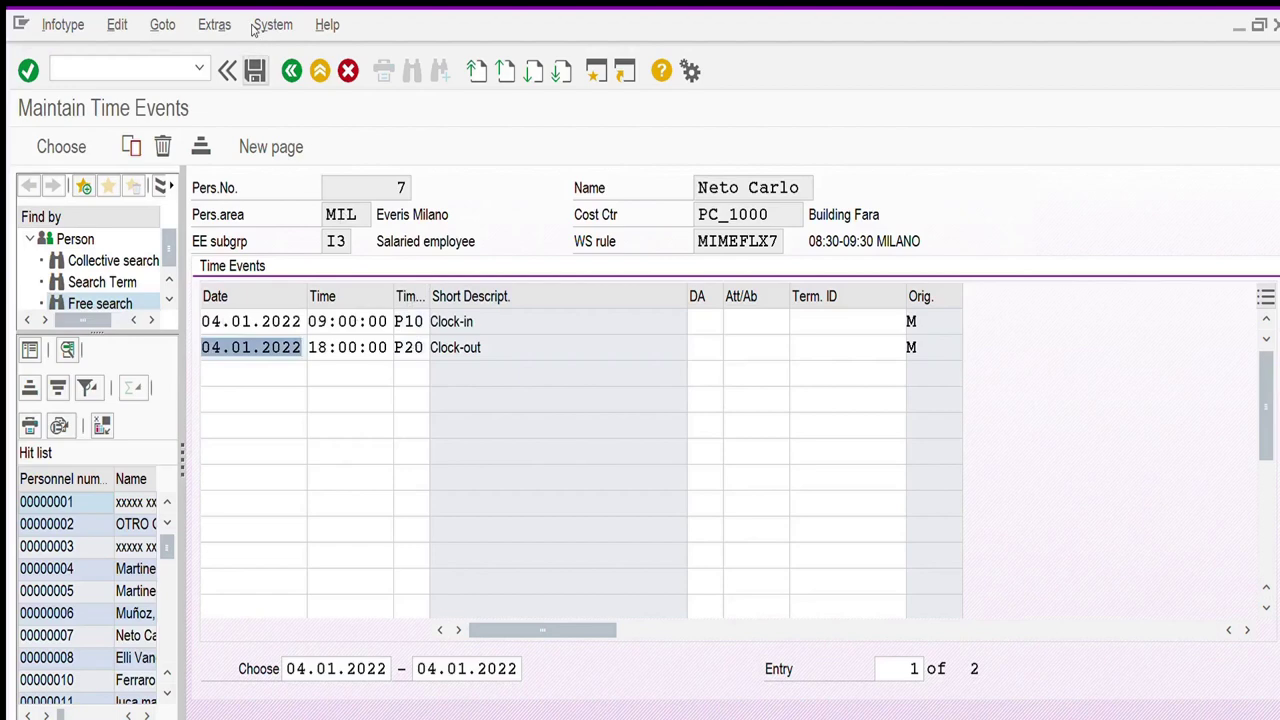
{"action": "left_click", "coordinate": [255, 70]}
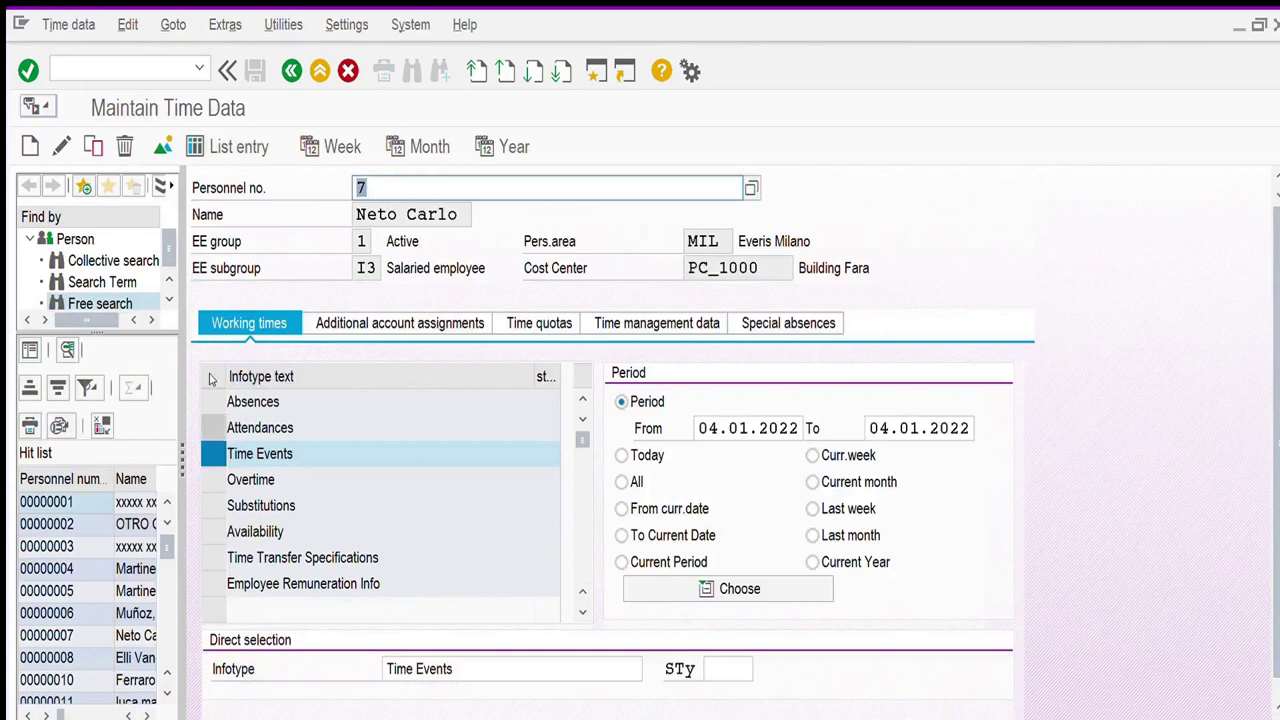
Select the Attendances infotype with subtype 0202 Transfer.
{"action": "left_click", "coordinate": [213, 427]}
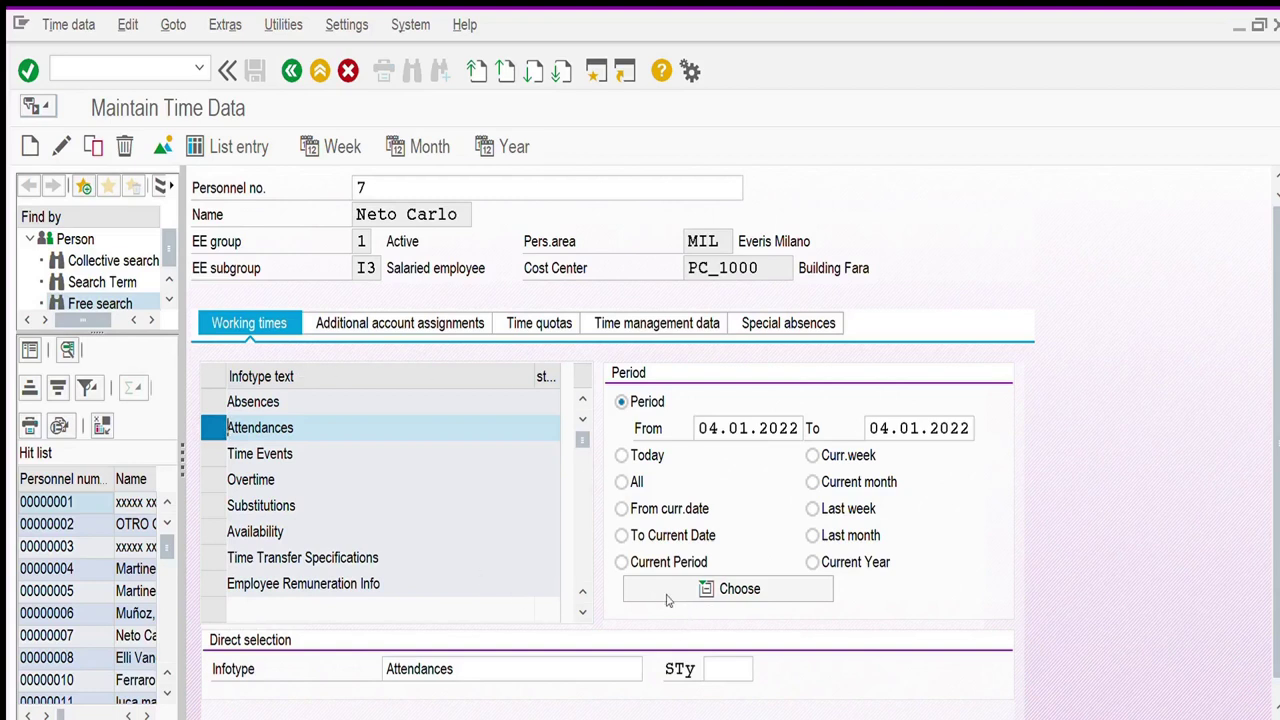
{"action": "left_click", "coordinate": [728, 668]}
{"action": "key", "text": "F4"}
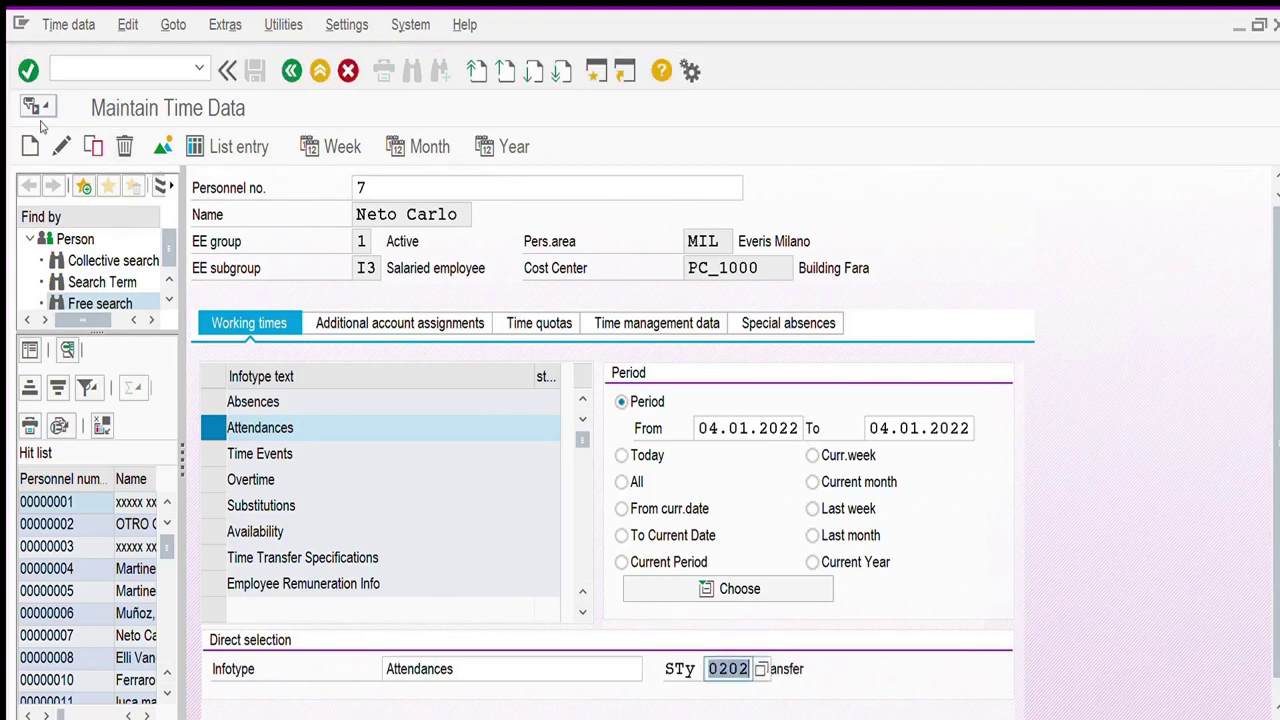
Set the period to 05.01.2022 for both dates, then create and save the full-day Transfer attendance.
{"action": "left_click", "coordinate": [711, 428]}
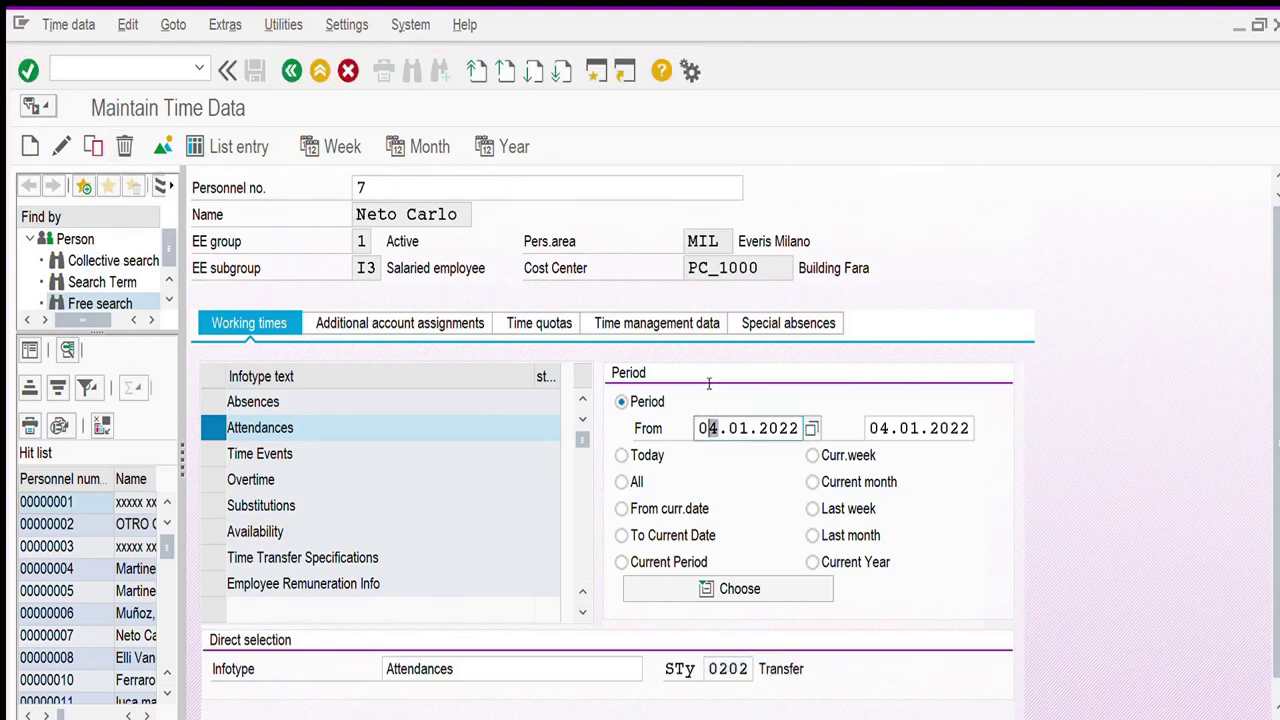
{"action": "type", "text": "5"}
{"action": "left_click", "coordinate": [883, 428]}
{"action": "type", "text": "5"}
{"action": "key", "text": "Return"}
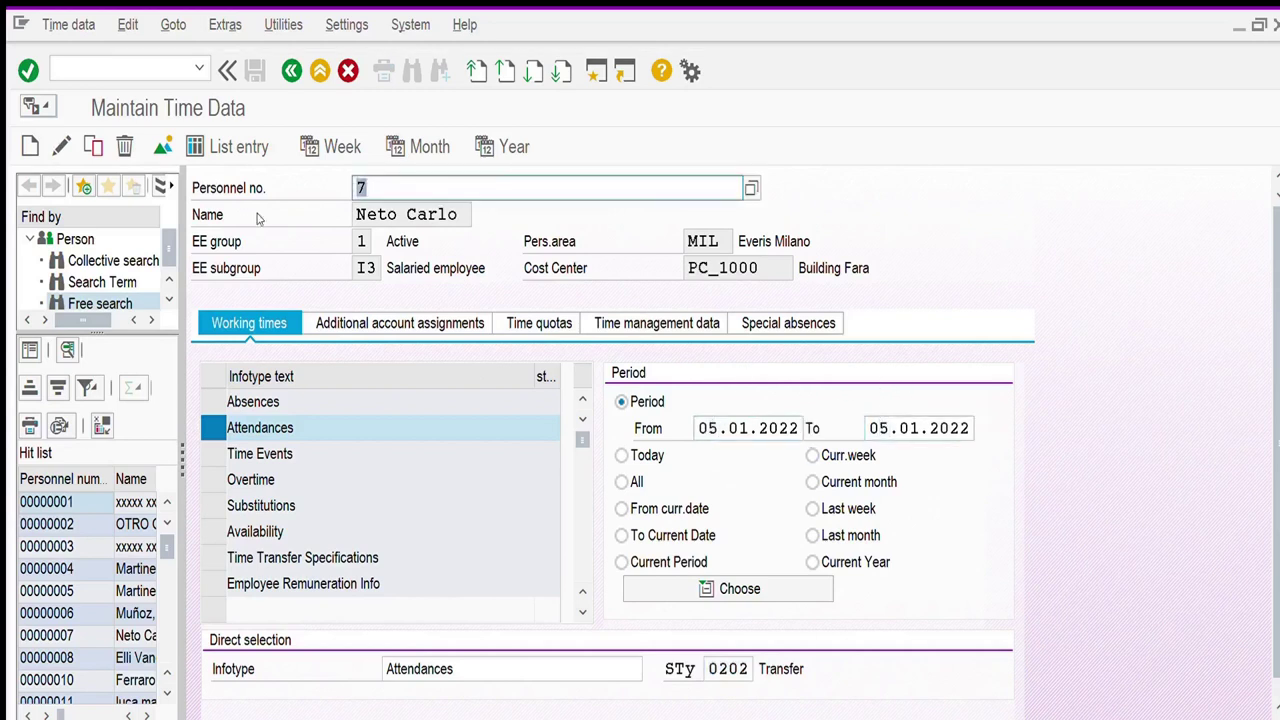
{"action": "left_click", "coordinate": [30, 146]}
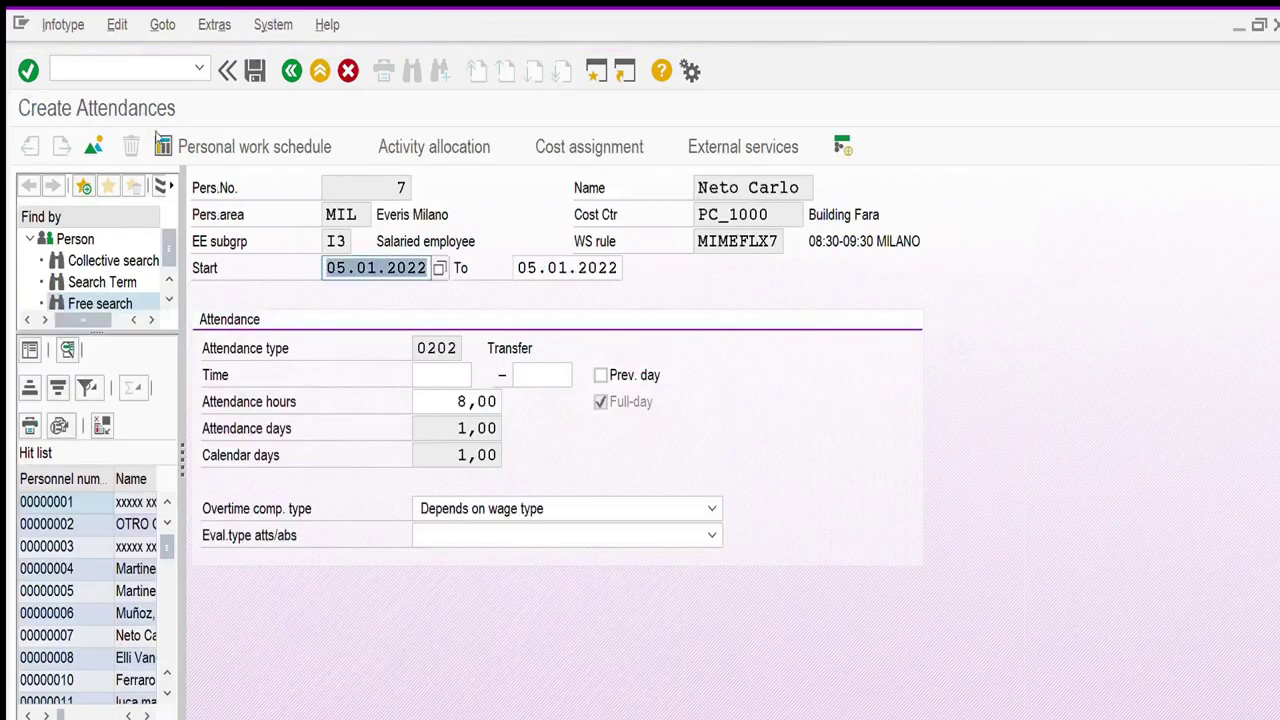
{"action": "left_click", "coordinate": [255, 70]}
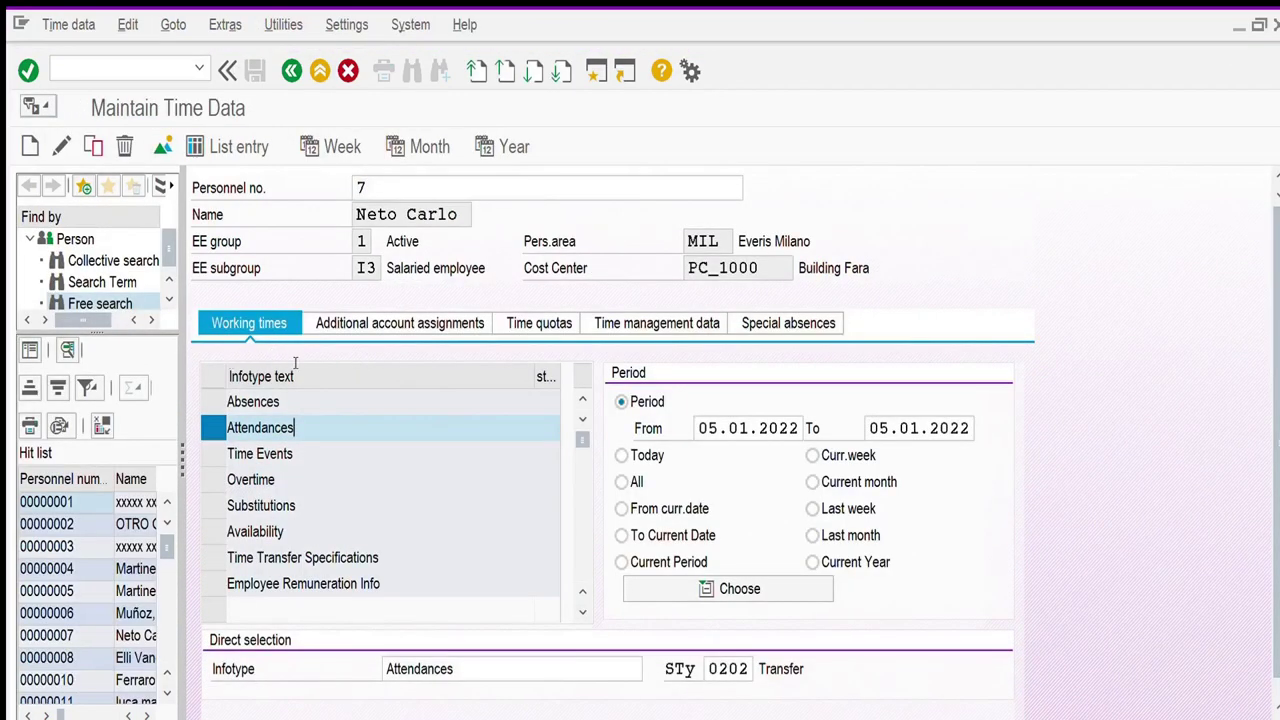
Display the list of the employee's absence quotas for the current year.
{"action": "left_click_drag", "start_coordinate": [292, 401], "coordinate": [205, 400]}
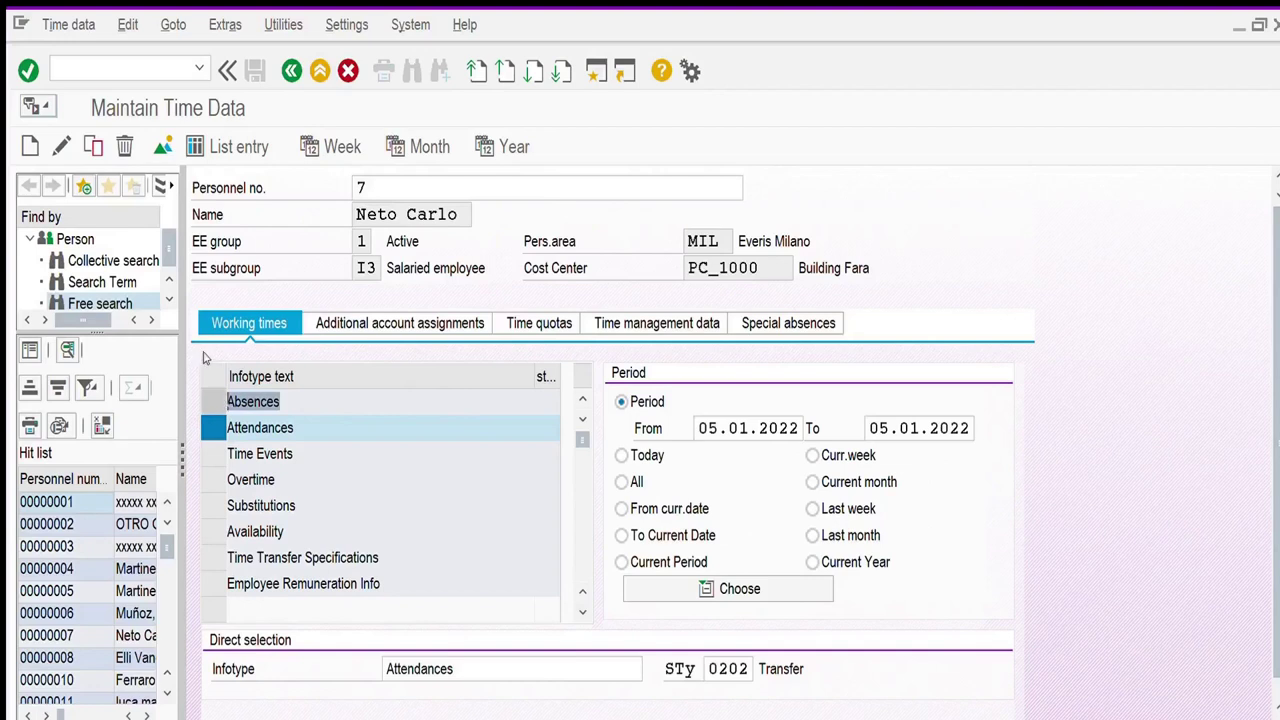
{"action": "left_click", "coordinate": [208, 401]}
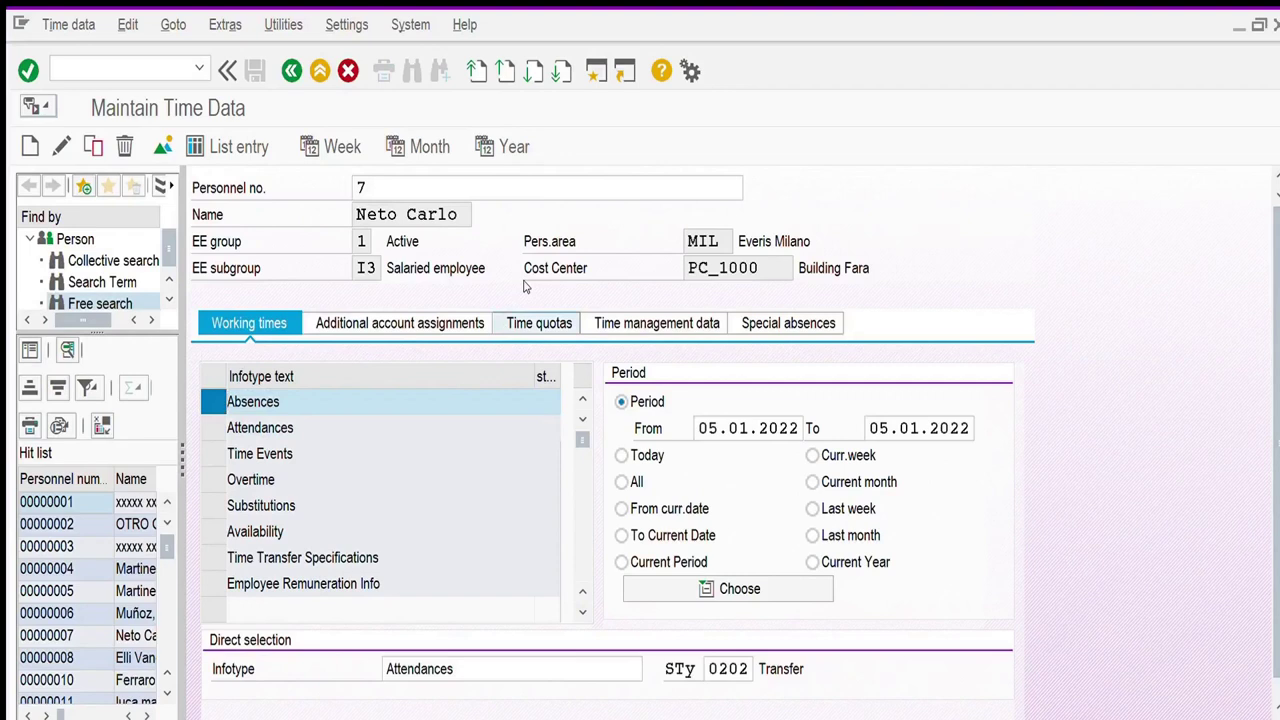
{"action": "left_click", "coordinate": [536, 323]}
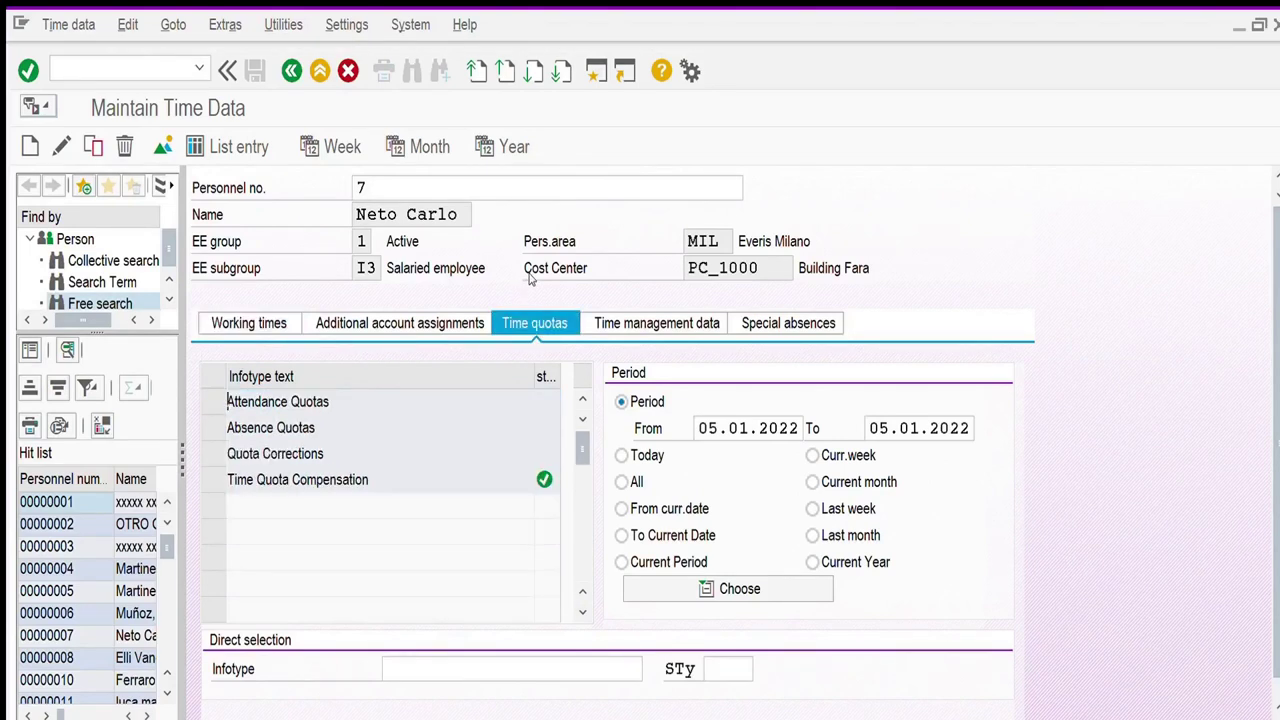
{"action": "left_click", "coordinate": [213, 427]}
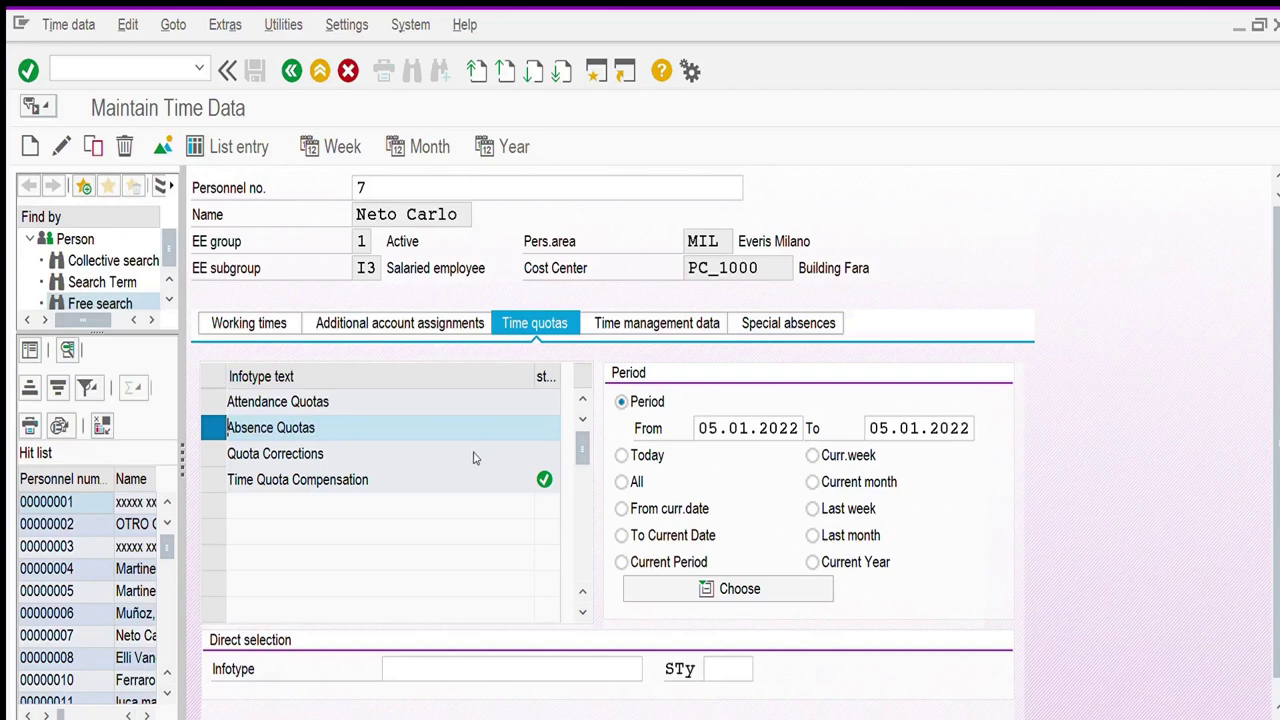
{"action": "left_click_drag", "start_coordinate": [328, 426], "coordinate": [133, 362]}
{"action": "left_click", "coordinate": [812, 562]}
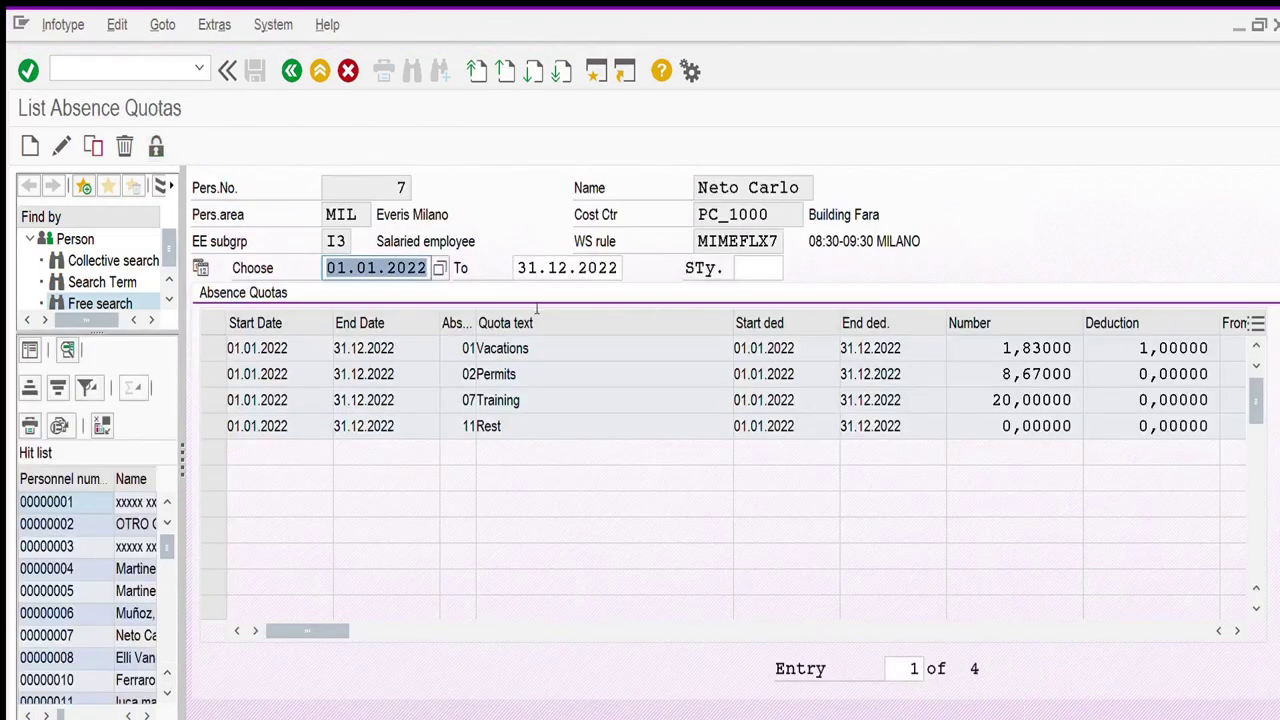
Examine the quota types and their start and end dates in the absence quota list, and select the Vacations row.
{"action": "left_click_drag", "start_coordinate": [539, 348], "coordinate": [447, 342]}
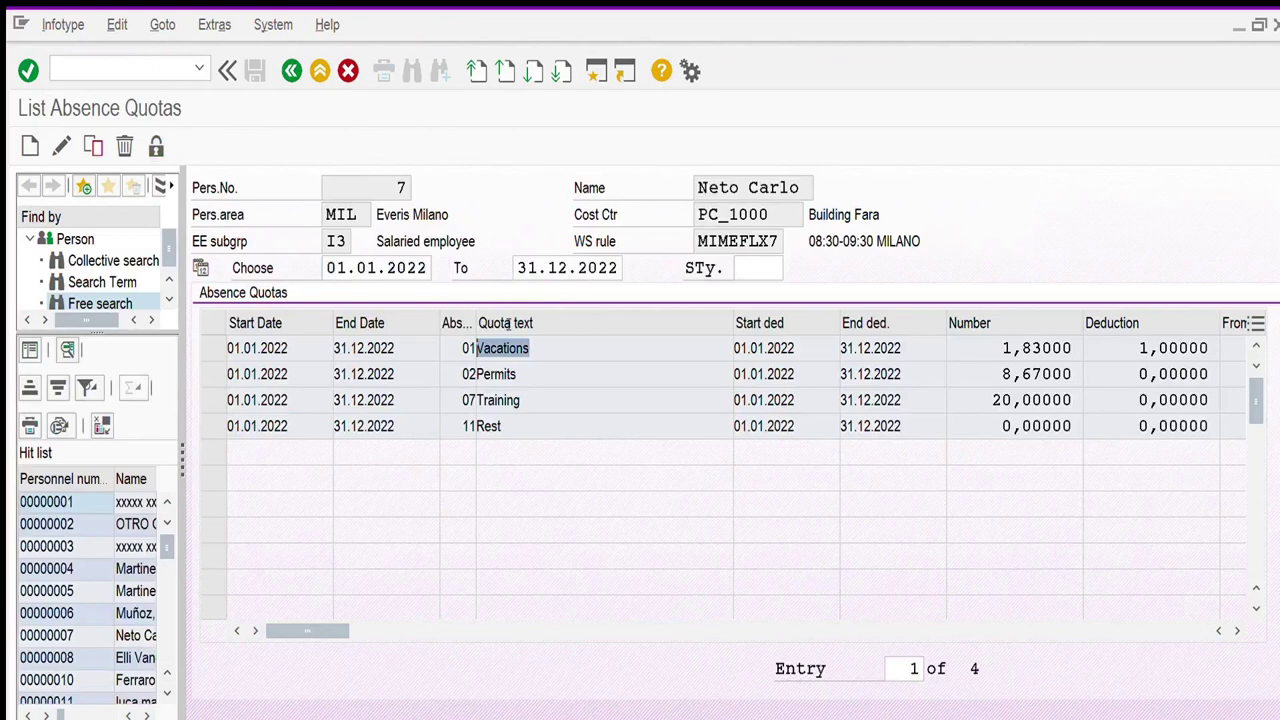
{"action": "left_click_drag", "start_coordinate": [523, 374], "coordinate": [452, 324]}
{"action": "key", "text": "Tab"}
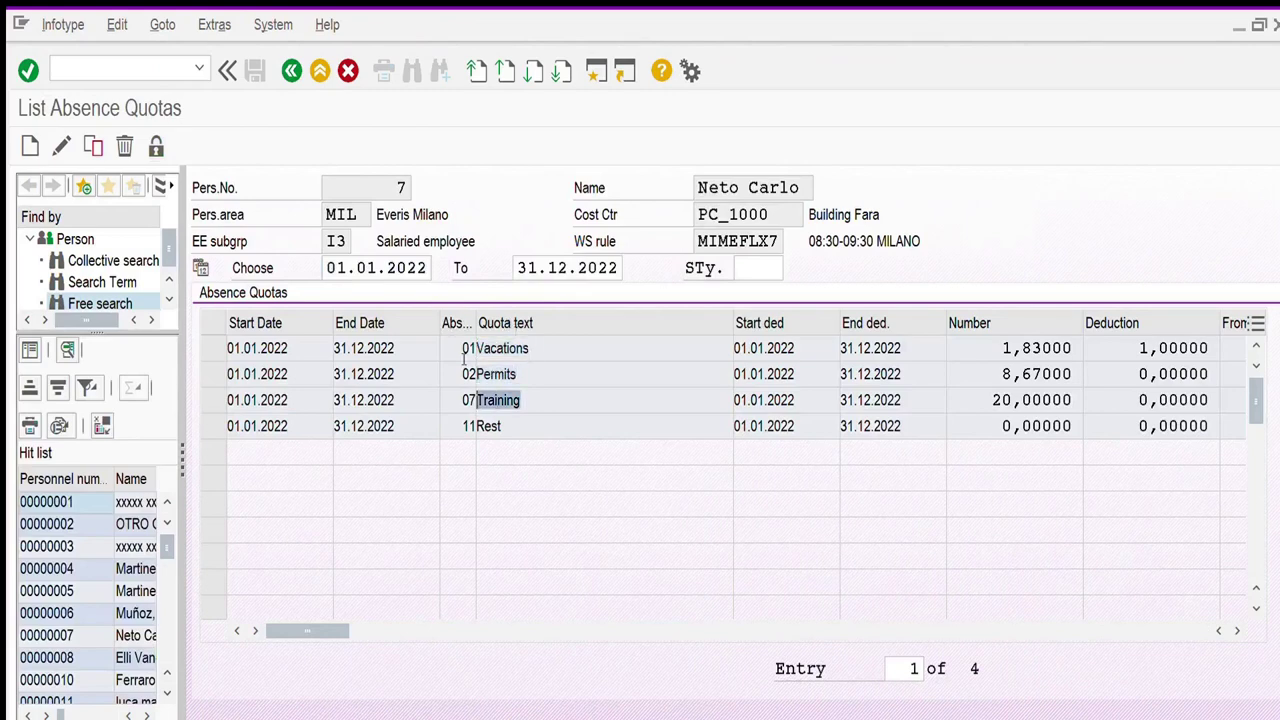
{"action": "key", "text": "Tab"}
{"action": "left_click_drag", "start_coordinate": [291, 304], "coordinate": [196, 291]}
{"action": "left_click_drag", "start_coordinate": [413, 309], "coordinate": [306, 294]}
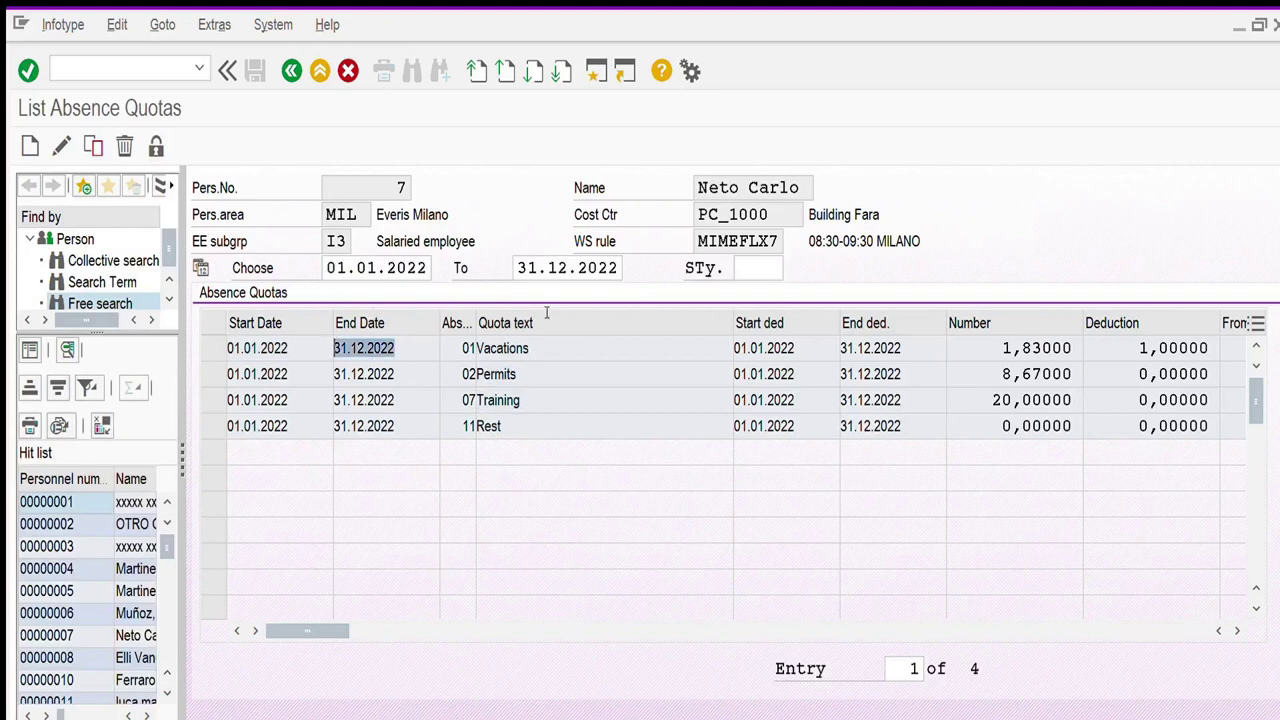
{"action": "key", "text": "Tab"}
{"action": "left_click", "coordinate": [213, 348]}
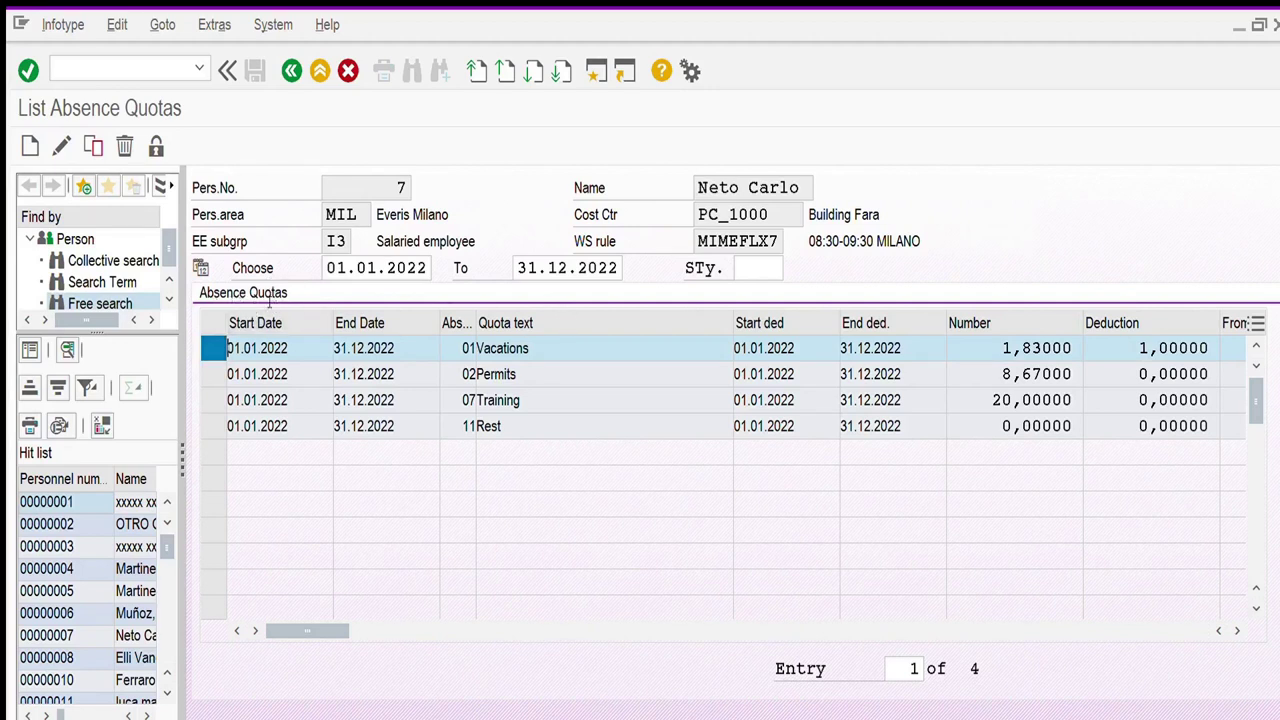
Open the Vacations absence quota record, check its quota number and deduction, and return to the SAP Easy Access menu.
{"action": "left_click", "coordinate": [61, 146]}
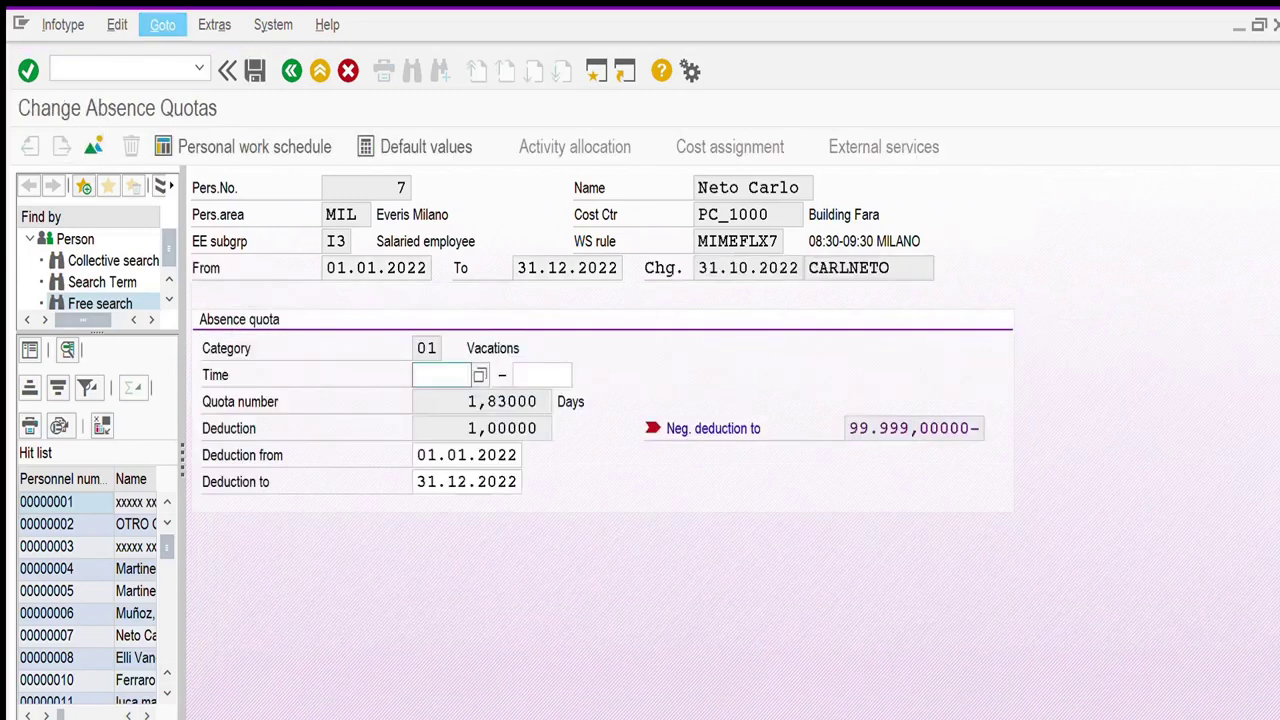
{"action": "left_click", "coordinate": [209, 112]}
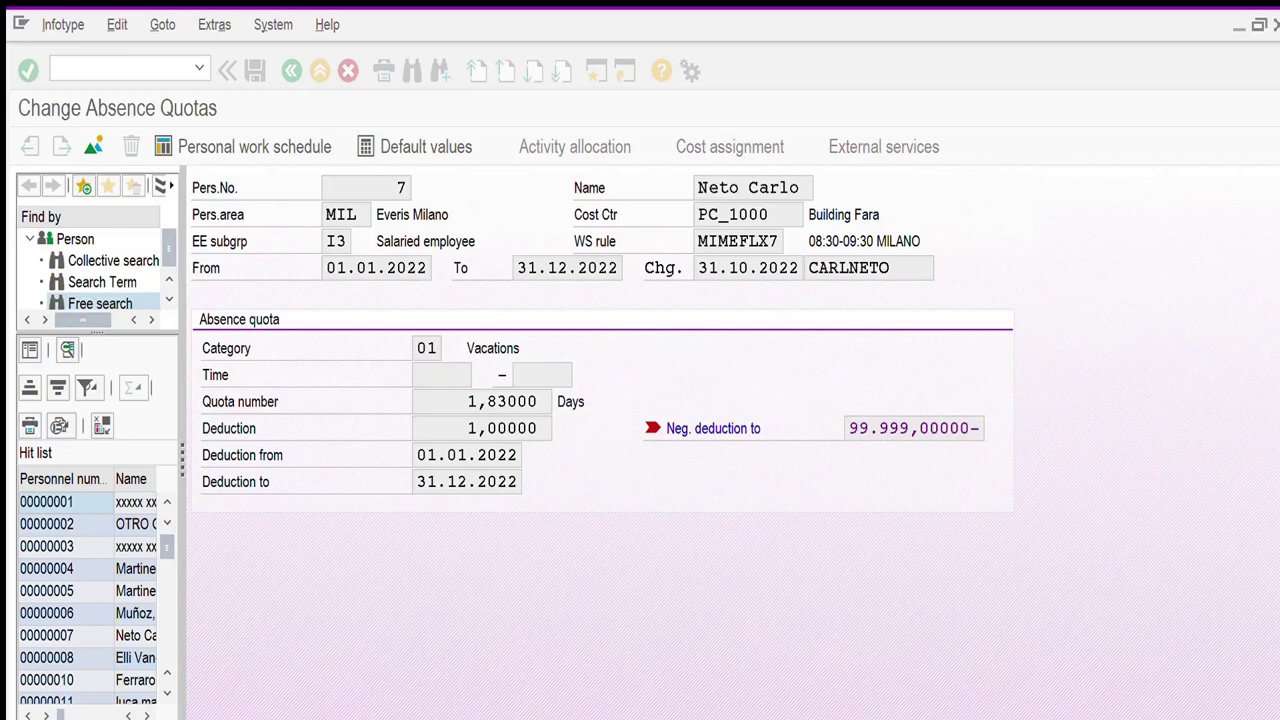
{"action": "left_click", "coordinate": [1209, 708]}
{"action": "left_click", "coordinate": [291, 70]}
{"action": "left_click", "coordinate": [288, 28]}
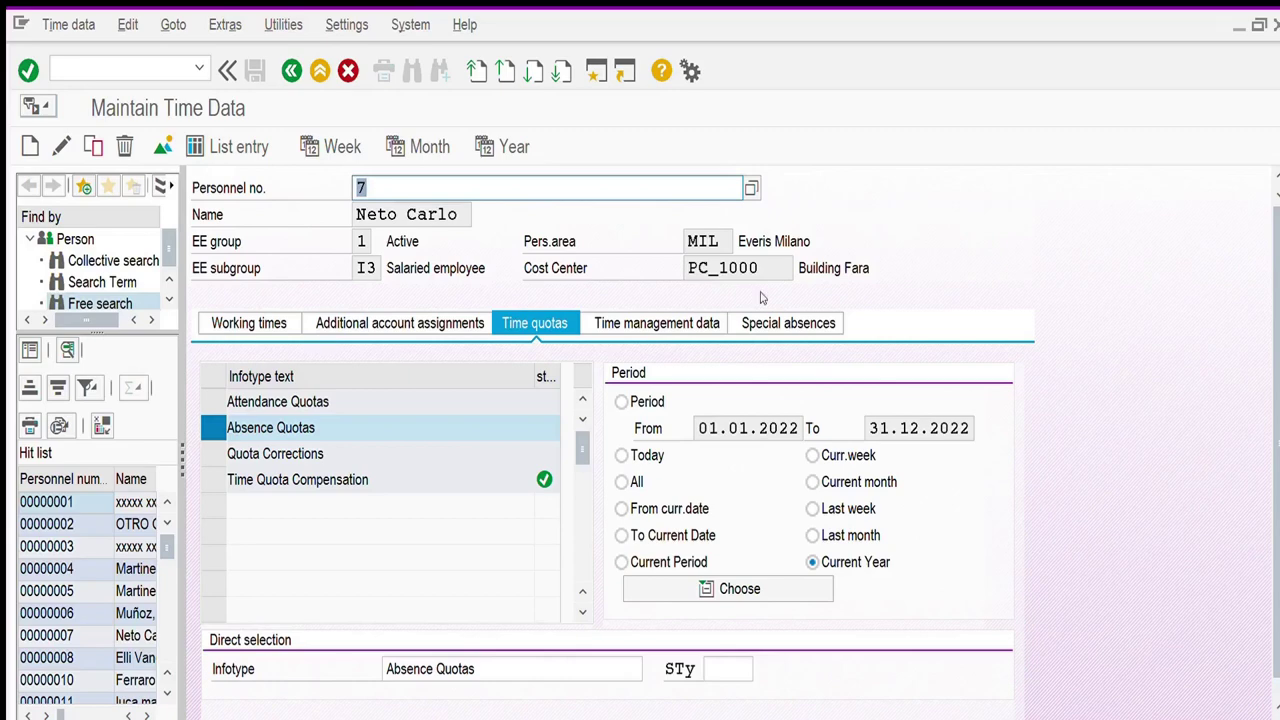
{"action": "left_click", "coordinate": [281, 30]}
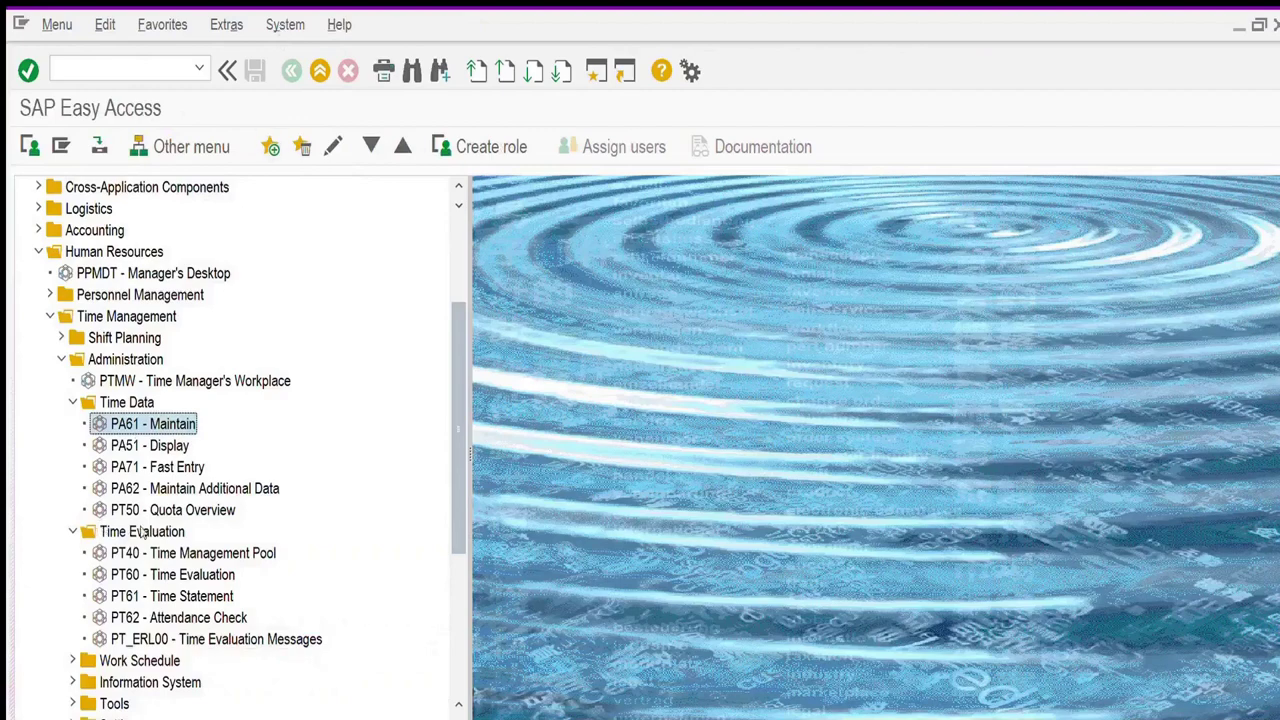
Open PT60 Time Evaluation and enter the employee's personnel number, evaluation schema YQ00 and time statement variant TIME STAT.
{"action": "left_click", "coordinate": [148, 574]}
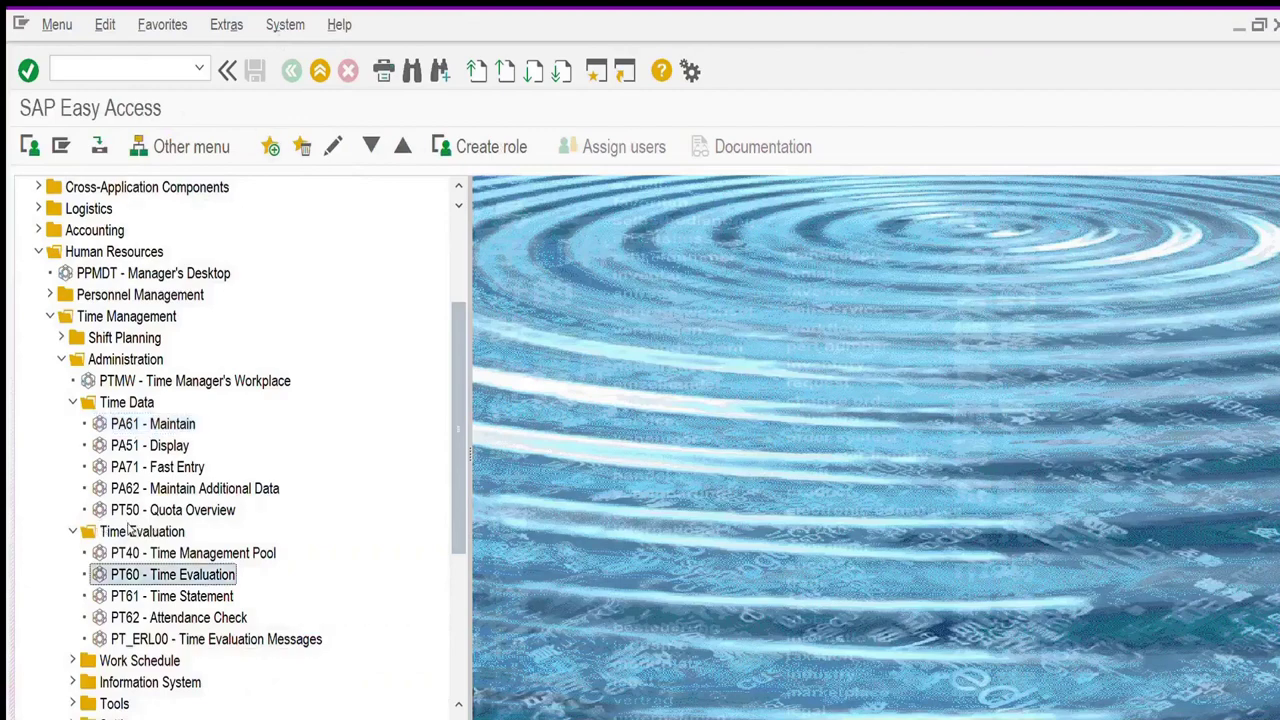
{"action": "key", "text": "Return"}
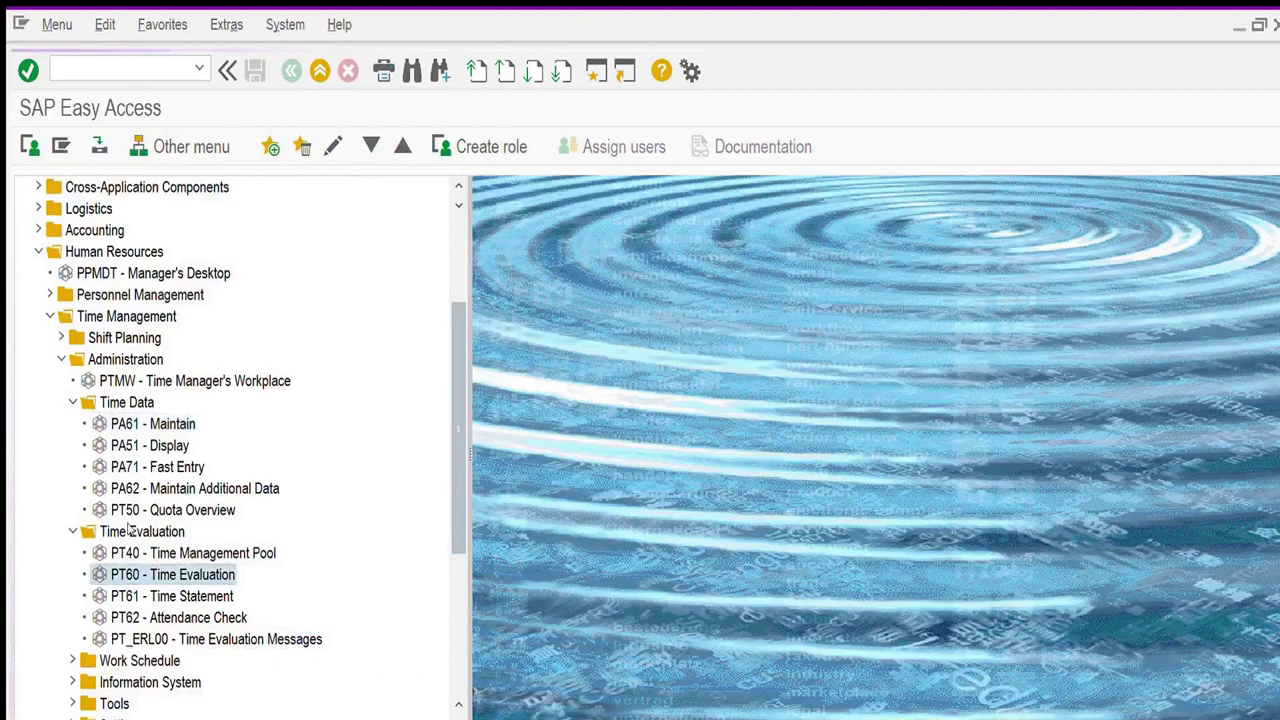
{"action": "type", "text": "7"}
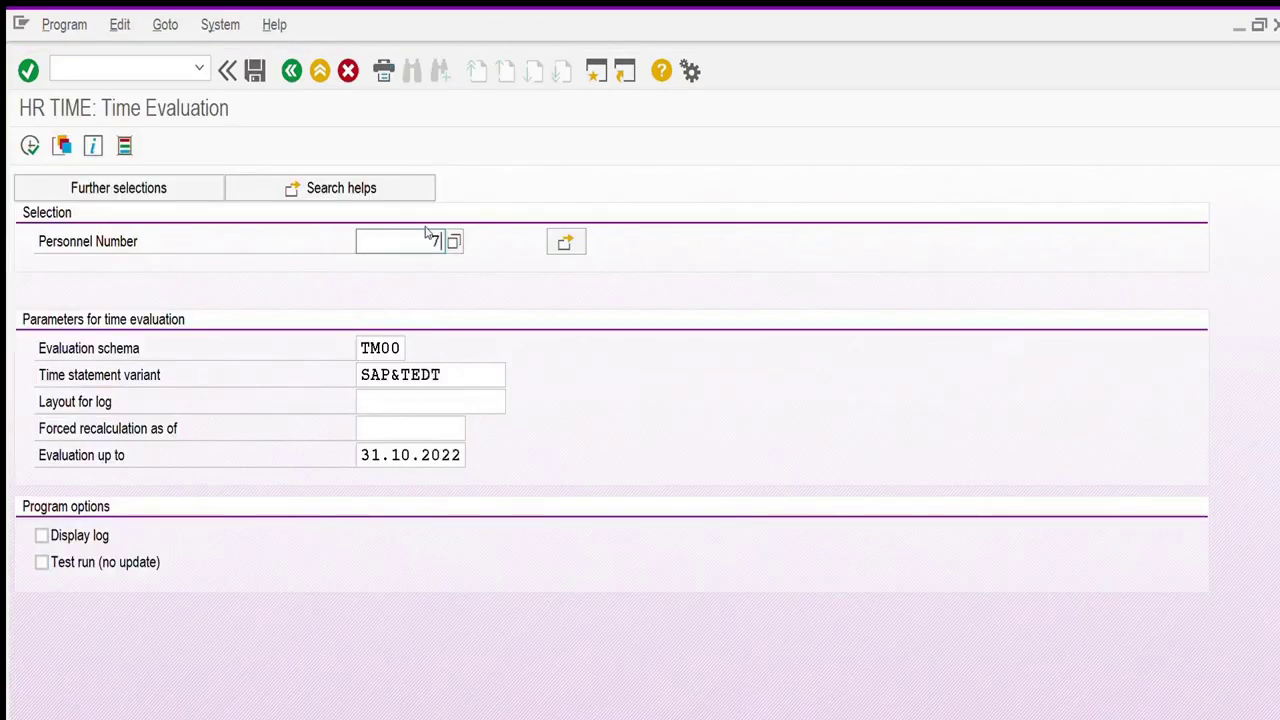
{"action": "key", "text": "Tab"}
{"action": "type", "text": "yq00"}
{"action": "key", "text": "Tab"}
{"action": "key", "text": "Delete"}
{"action": "type", "text": "TIME STAT."}
{"action": "key", "text": "Return"}
{"action": "key", "text": "Tab"}
{"action": "key", "text": "Tab"}
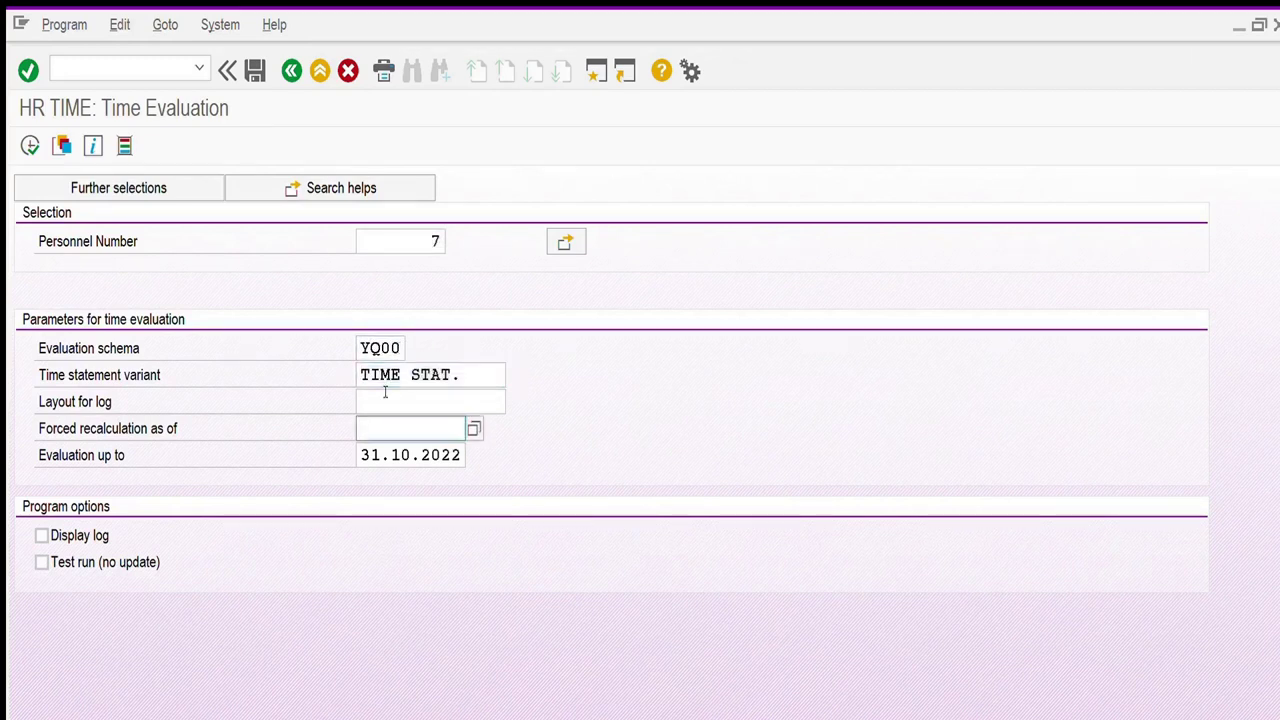
Set forced recalculation as of 01.01.2022 and evaluation up to 05.01.2022, and run the time evaluation.
{"action": "type", "text": "01012022"}
{"action": "key", "text": "Tab"}
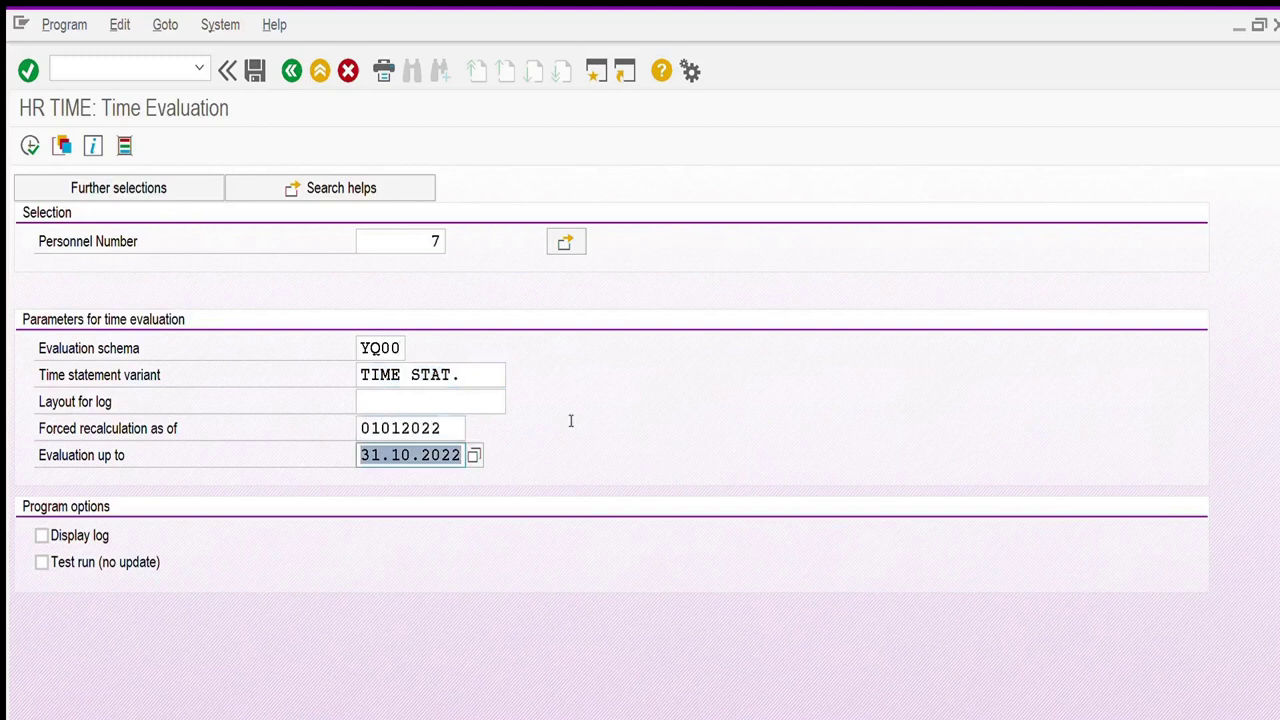
{"action": "type", "text": "05012022"}
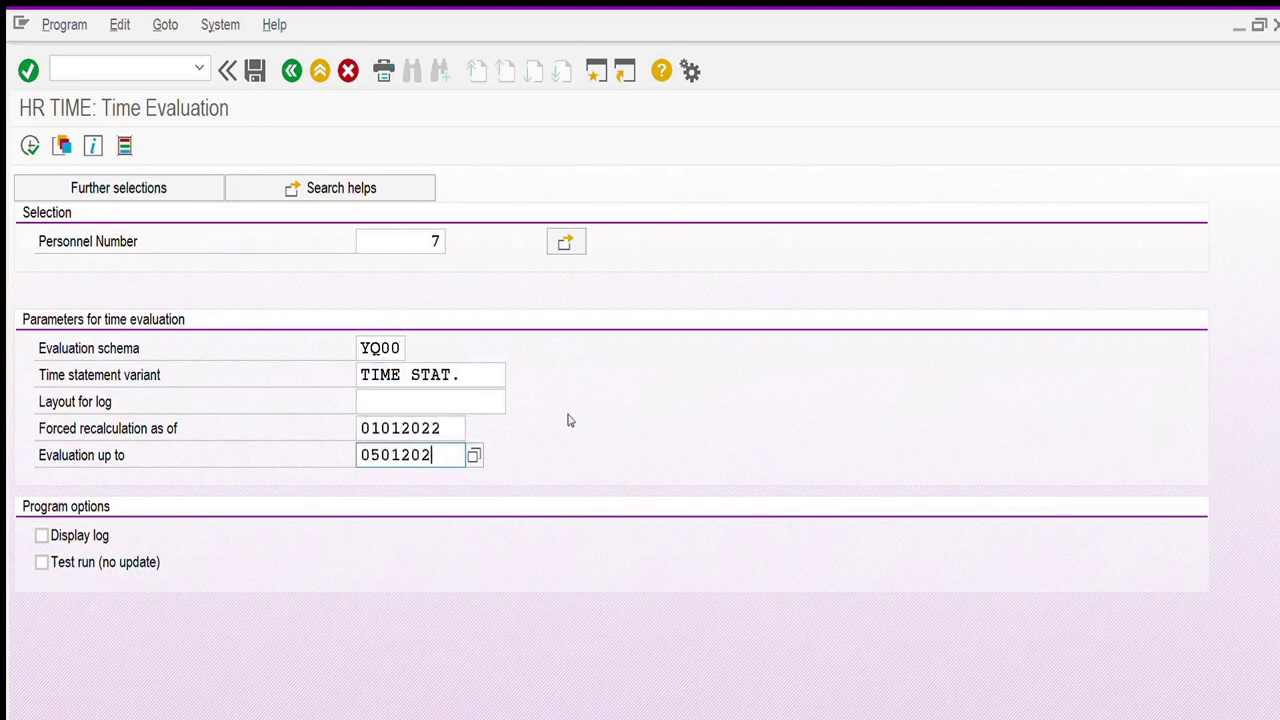
{"action": "key", "text": "Return"}
{"action": "left_click", "coordinate": [29, 145]}
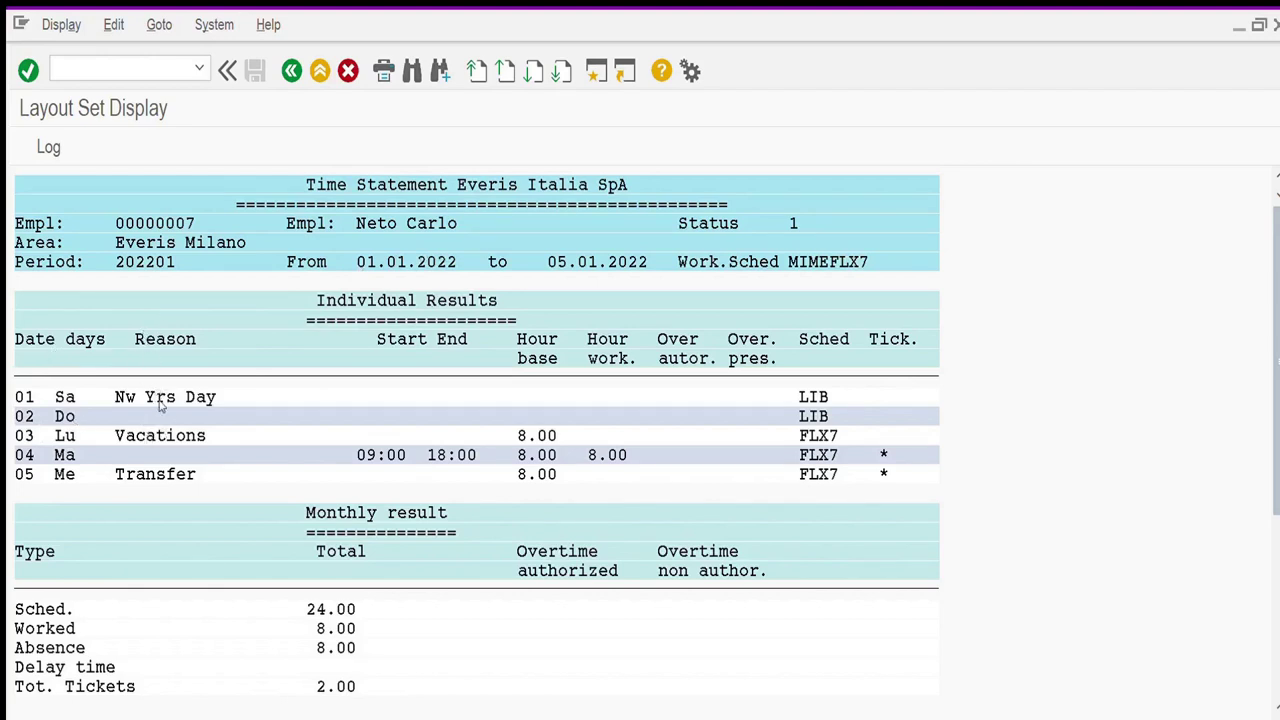
Examine the vacation, clock time and transfer entries for days 03 to 05 in the time statement's individual results.
{"action": "left_click", "coordinate": [180, 436]}
{"action": "left_click", "coordinate": [190, 455]}
{"action": "left_click", "coordinate": [442, 455]}
{"action": "left_click", "coordinate": [462, 455]}
{"action": "left_click", "coordinate": [190, 474]}
{"action": "left_click", "coordinate": [210, 474]}
Review the monthly result, time wage types and absence quotas sections of the time statement.
{"action": "scroll", "coordinate": [222, 428], "scroll_direction": "down", "scroll_amount": 1}
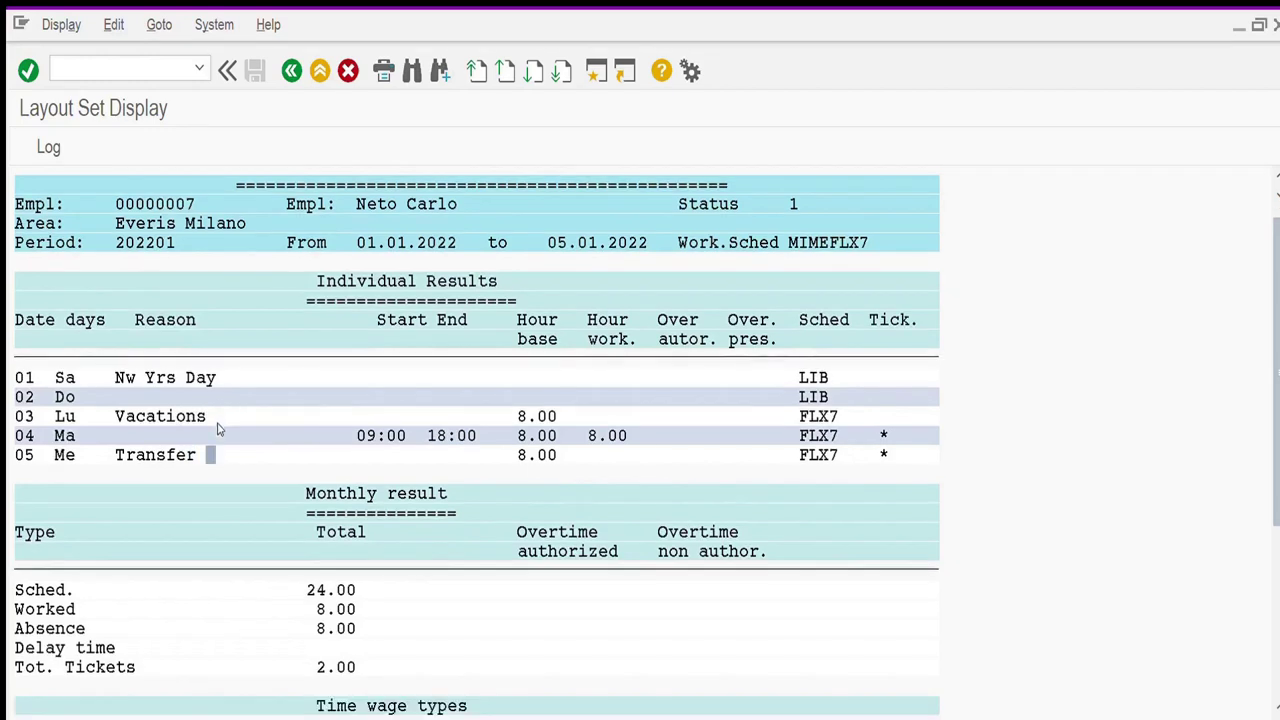
{"action": "scroll", "coordinate": [290, 463], "scroll_direction": "down", "scroll_amount": 1}
{"action": "scroll", "coordinate": [292, 460], "scroll_direction": "down", "scroll_amount": 1}
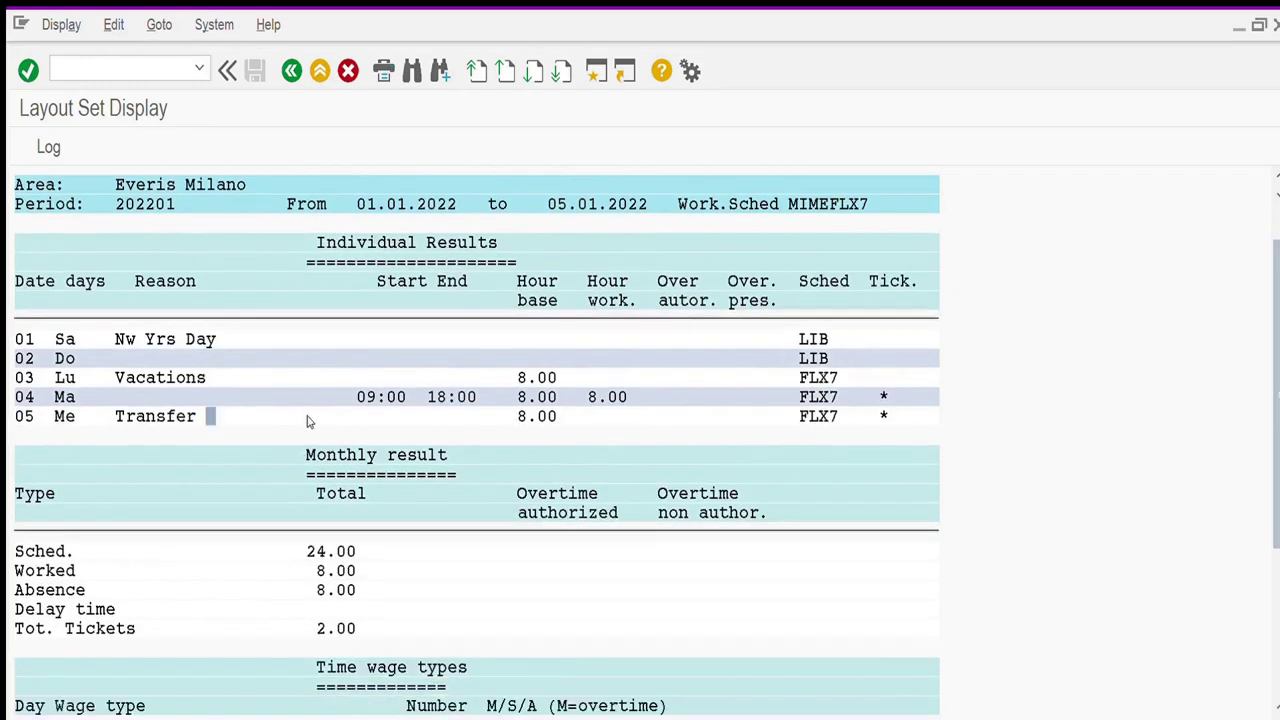
{"action": "scroll", "coordinate": [388, 460], "scroll_direction": "down", "scroll_amount": 2}
{"action": "scroll", "coordinate": [380, 548], "scroll_direction": "down", "scroll_amount": 3}
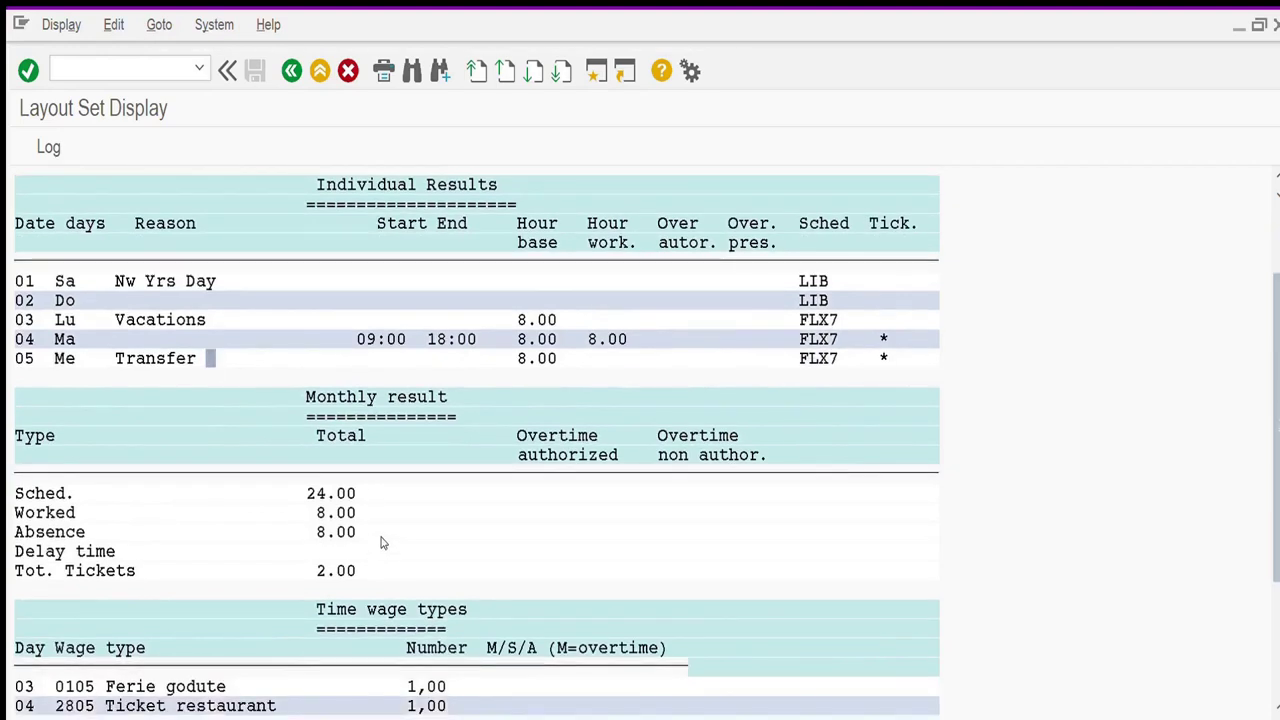
{"action": "scroll", "coordinate": [363, 502], "scroll_direction": "down", "scroll_amount": 1}
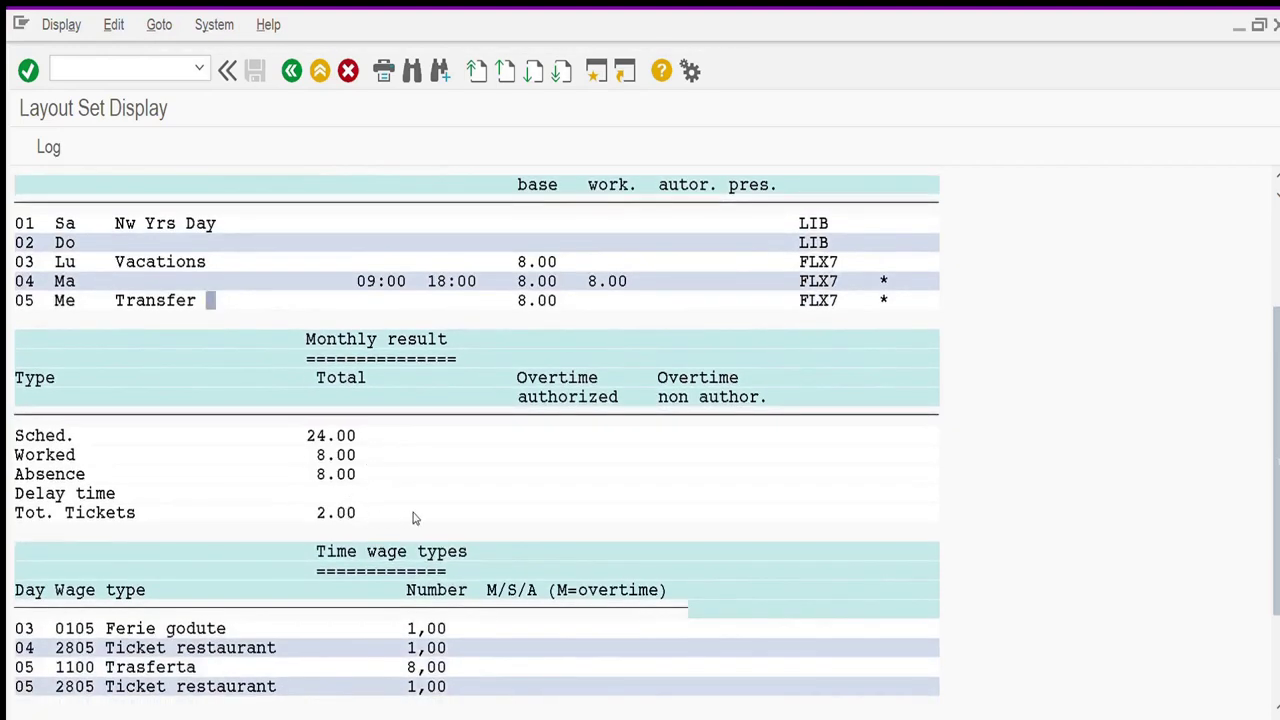
{"action": "scroll", "coordinate": [414, 518], "scroll_direction": "down", "scroll_amount": 2}
{"action": "scroll", "coordinate": [413, 518], "scroll_direction": "down", "scroll_amount": 3}
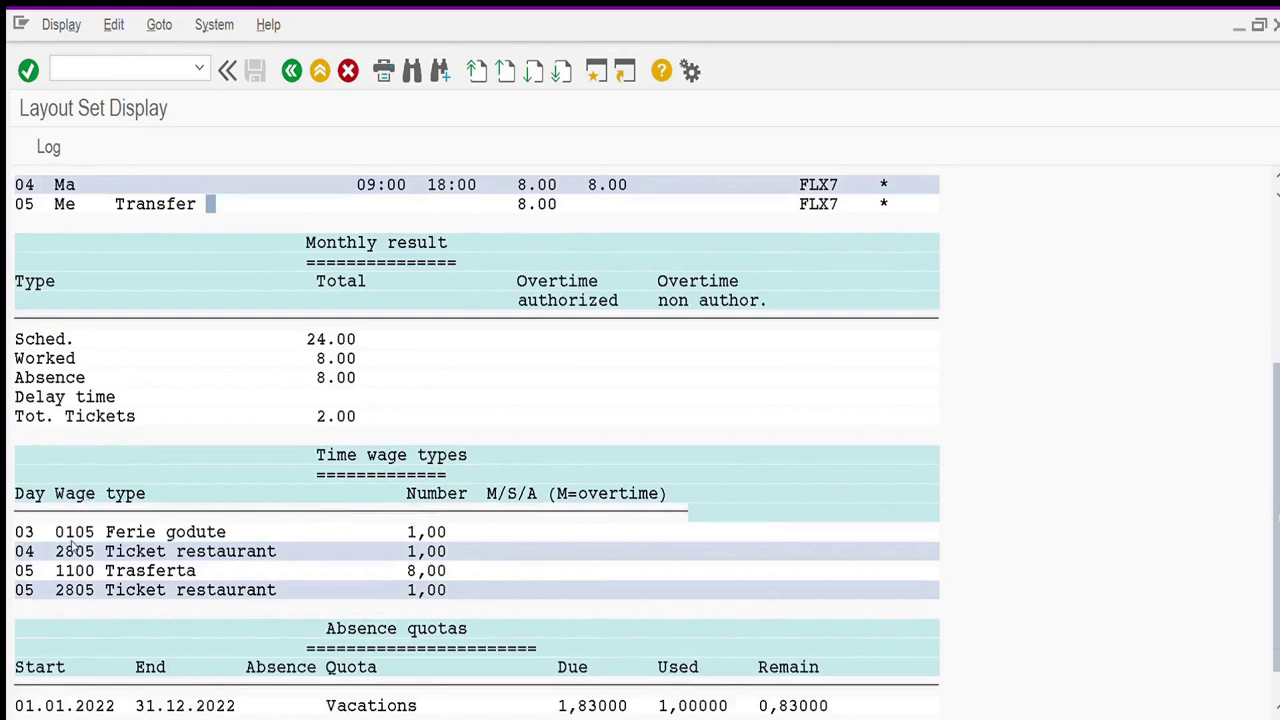
{"action": "scroll", "coordinate": [174, 522], "scroll_direction": "down", "scroll_amount": 3}
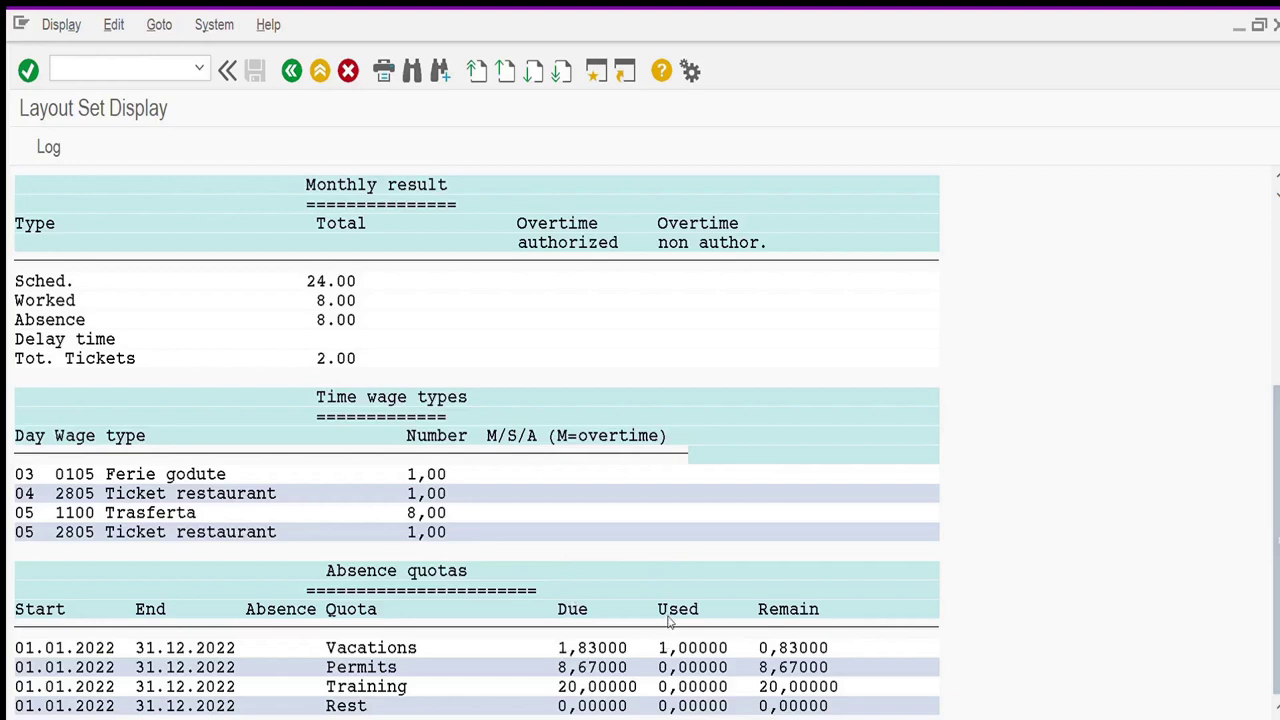
{"action": "left_click", "coordinate": [784, 706]}
Leave the time statement, open PT40 Time Management Pool for the employee's personnel number and run error handling.
{"action": "left_click", "coordinate": [292, 70]}
{"action": "left_click", "coordinate": [292, 70]}
{"action": "left_click", "coordinate": [292, 70]}
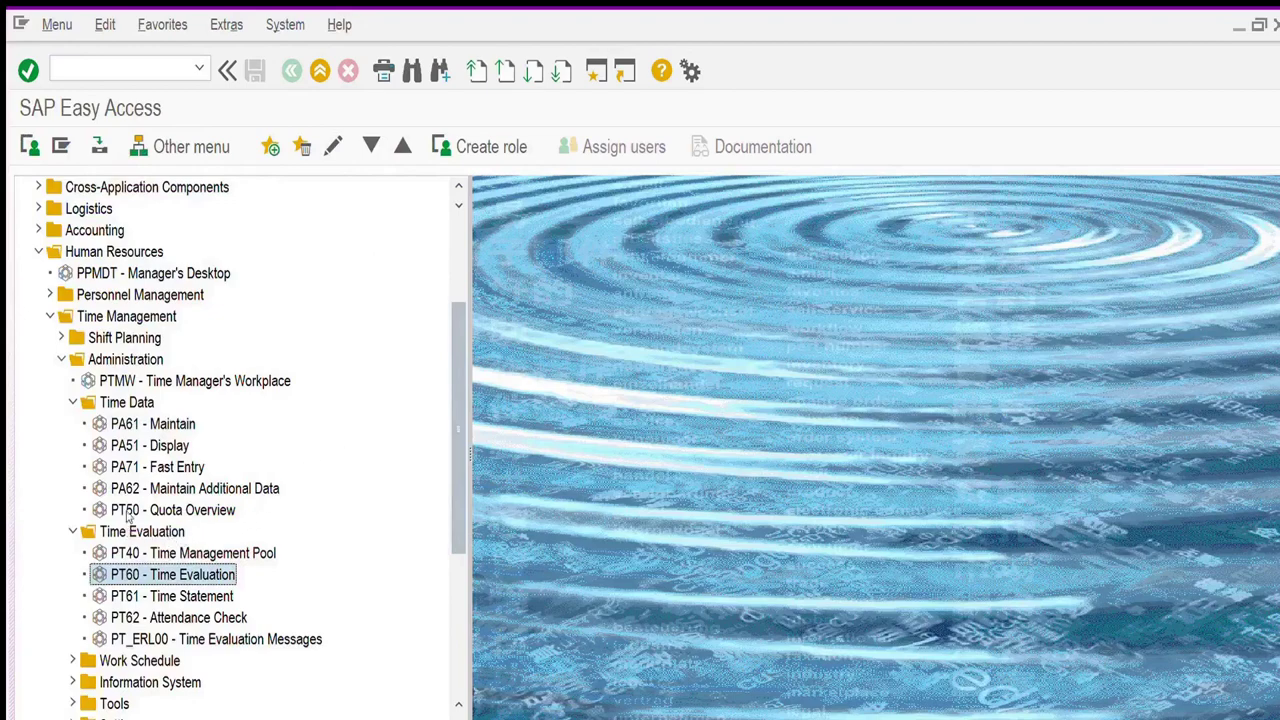
{"action": "key", "text": "Up"}
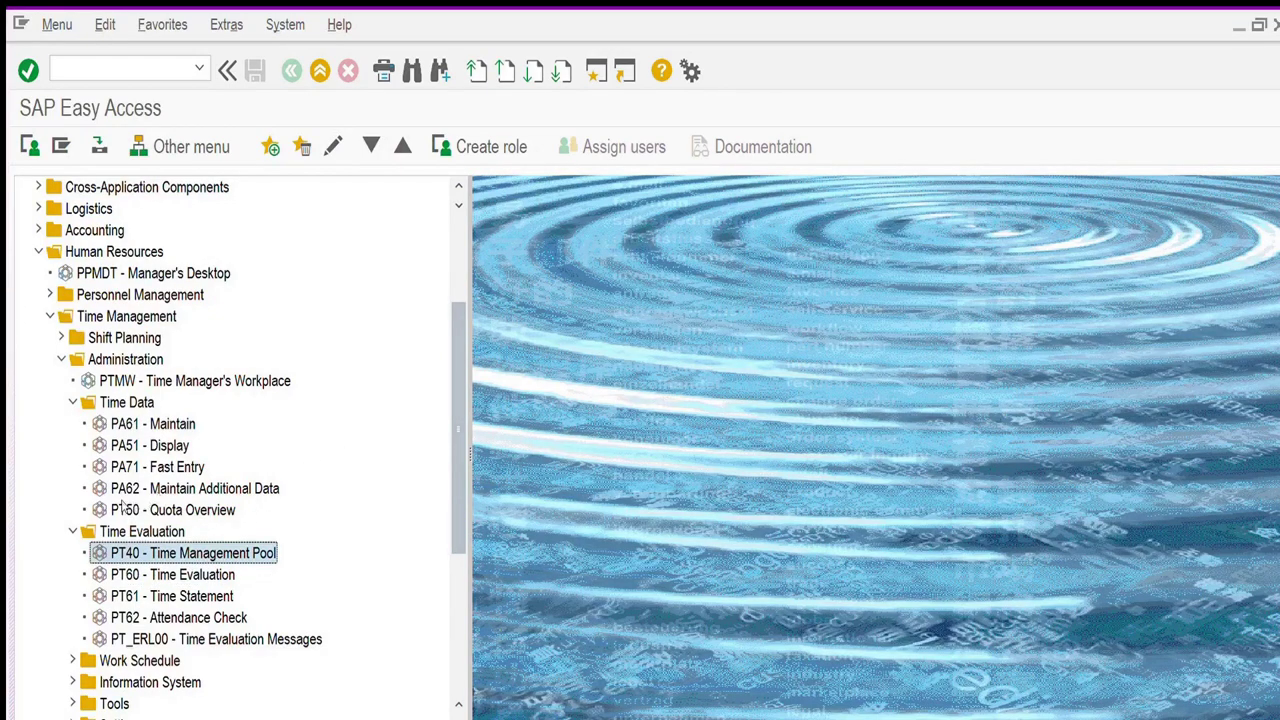
{"action": "key", "text": "Return"}
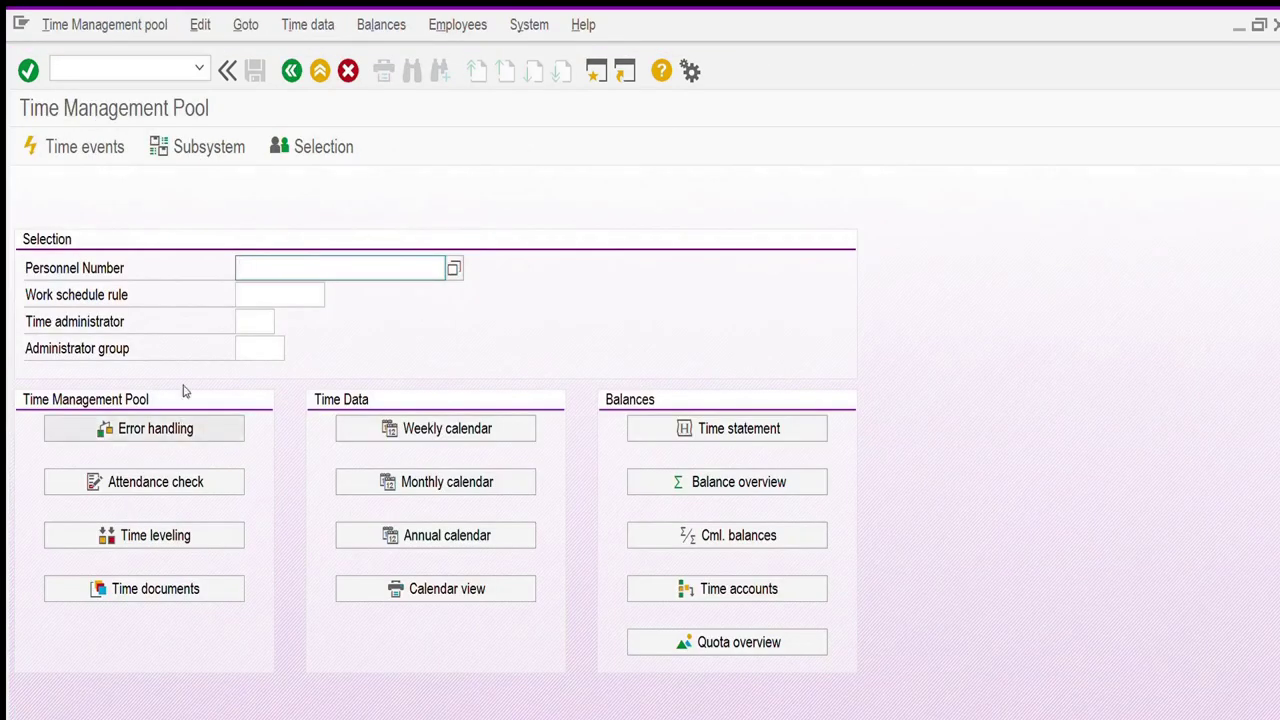
{"action": "key", "text": "Return"}
{"action": "left_click", "coordinate": [165, 426]}
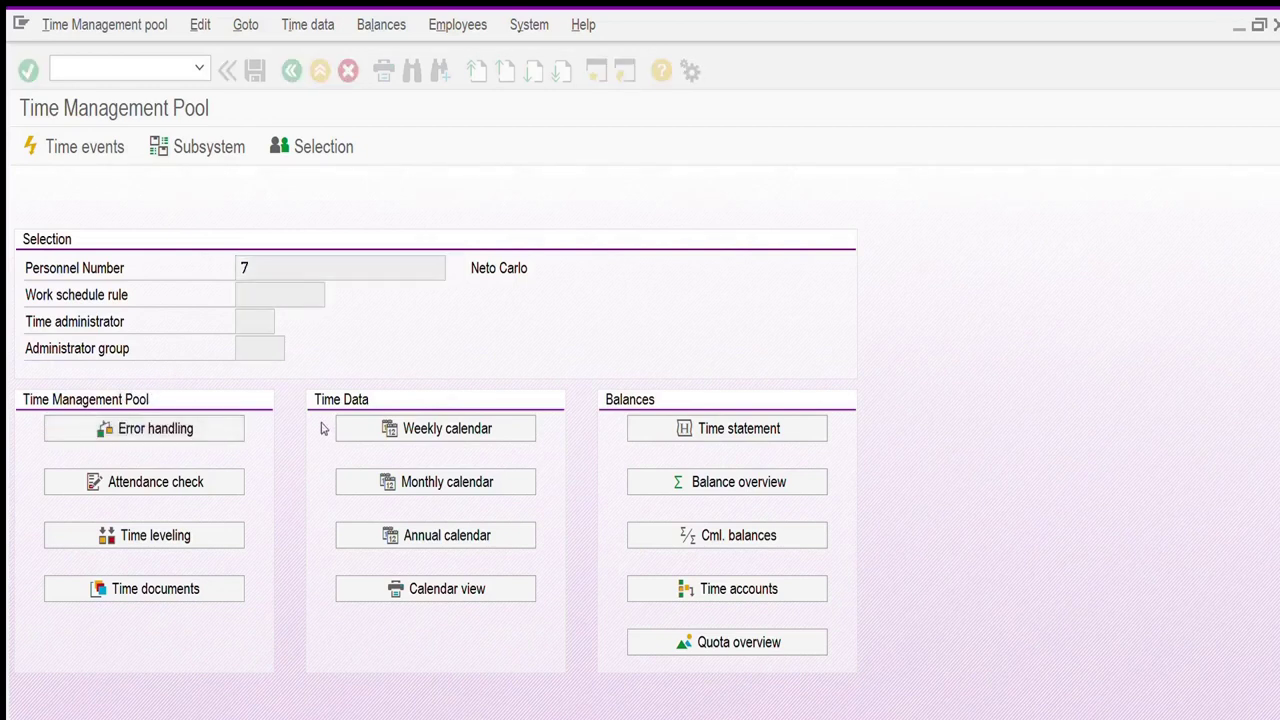
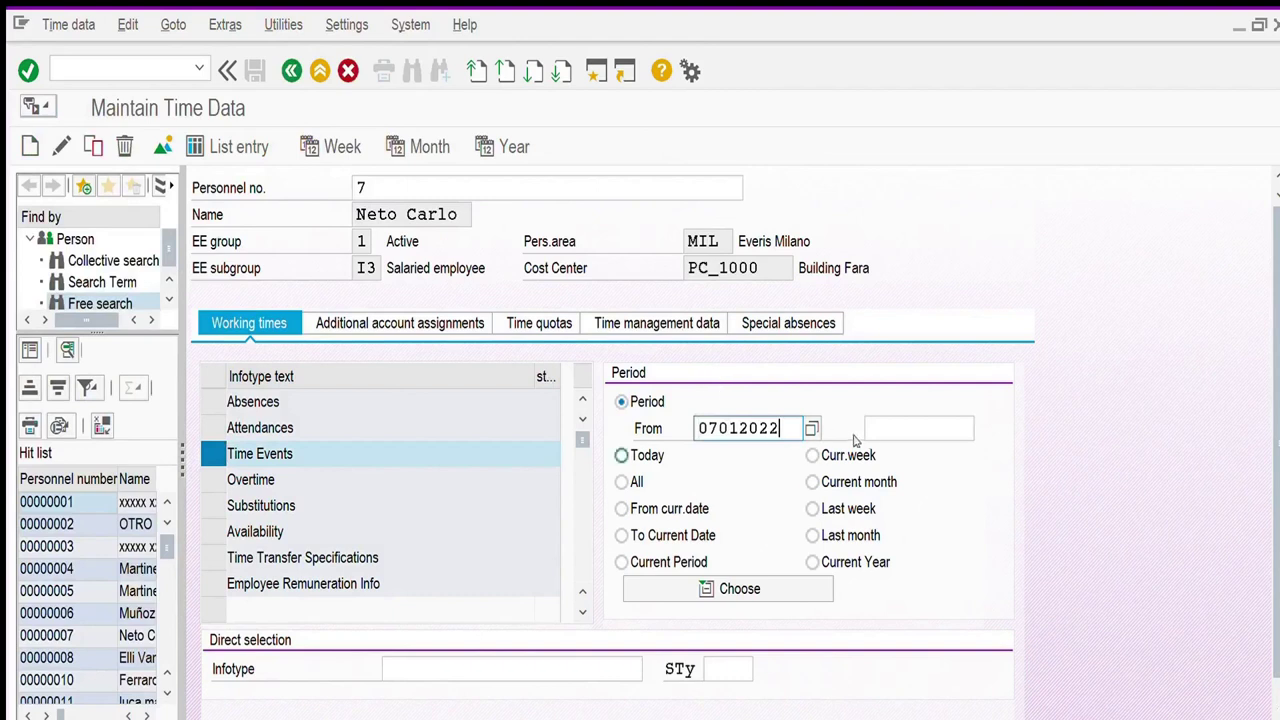
Set the period for the Time Events infotype to 07.01.2022 for both the start and end dates.
{"action": "left_click_drag", "start_coordinate": [784, 428], "coordinate": [604, 385]}
{"action": "key", "text": "ctrl+c"}
{"action": "left_click", "coordinate": [903, 428]}
{"action": "key", "text": "ctrl+v"}
Create and save a time event at 09:00 with time event type P10 (Clock-in).
{"action": "left_click", "coordinate": [30, 146]}
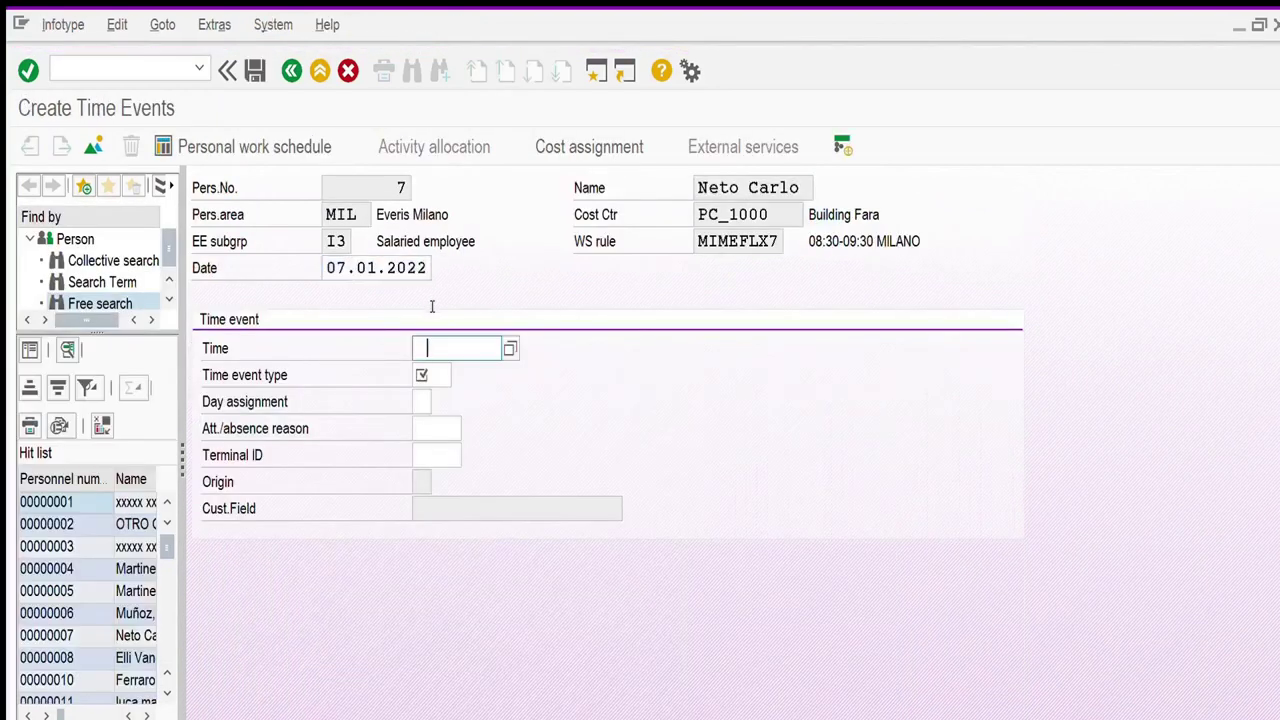
{"action": "type", "text": "09:00"}
{"action": "key", "text": "Tab"}
{"action": "type", "text": "p10"}
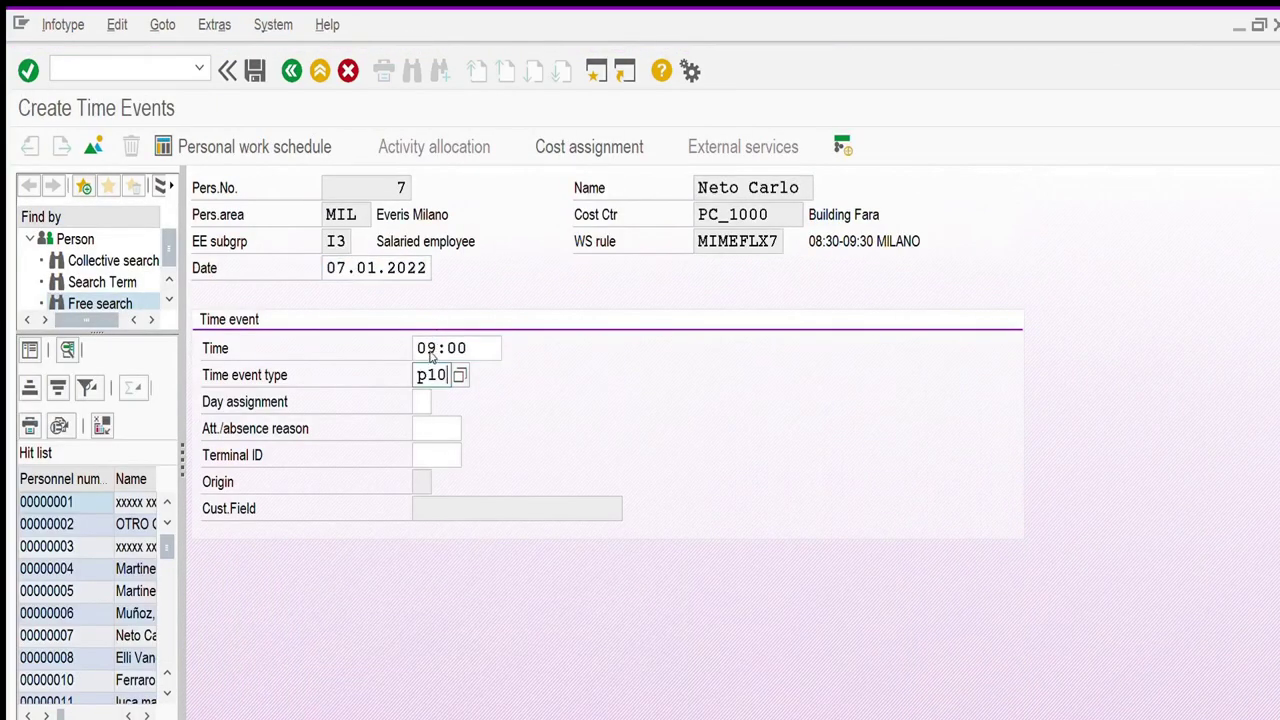
{"action": "key", "text": "Return"}
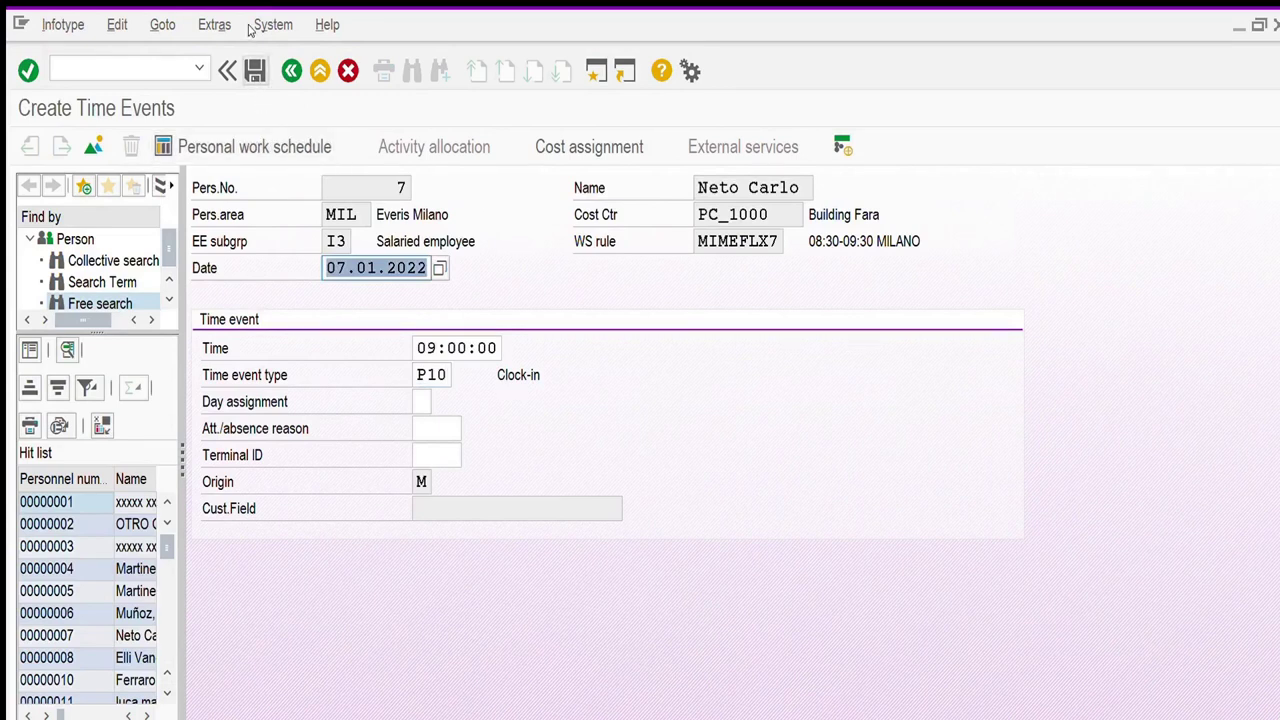
{"action": "left_click", "coordinate": [255, 70]}
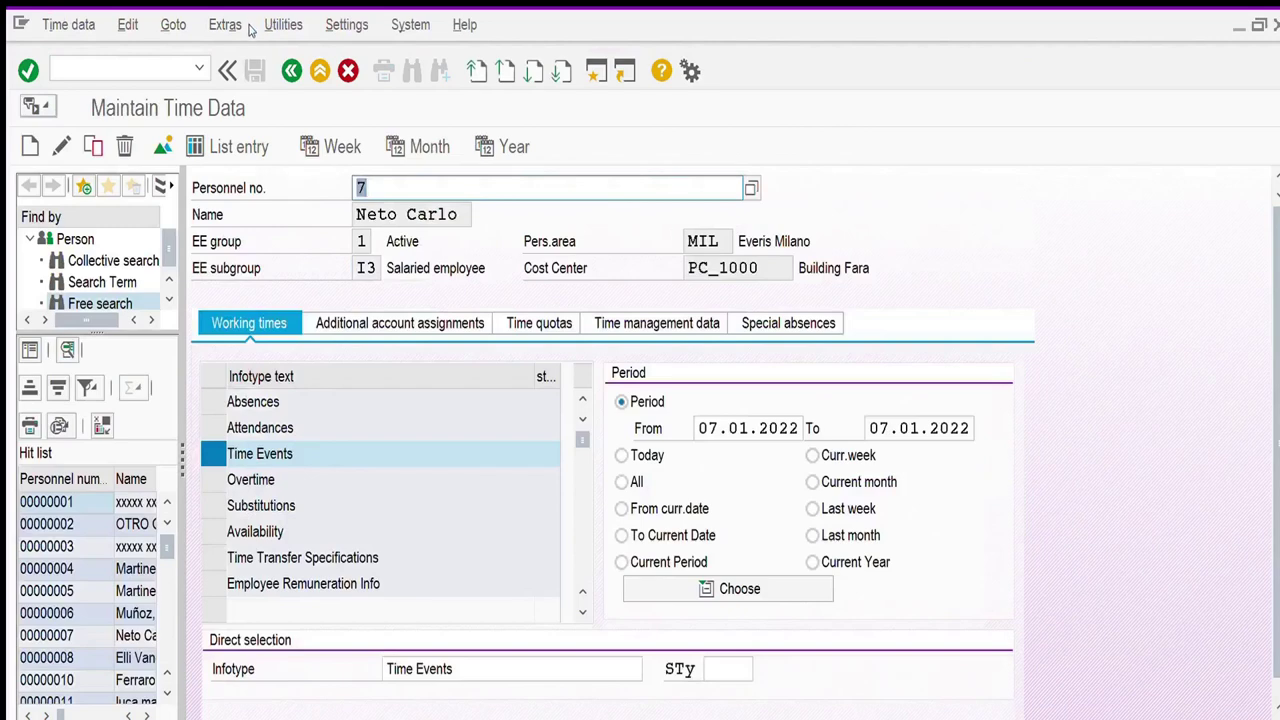
Return to PT60 Time Evaluation and enter the employee's personnel number, schema YQ00 and time statement variant TIME STAT.
{"action": "left_click", "coordinate": [291, 70]}
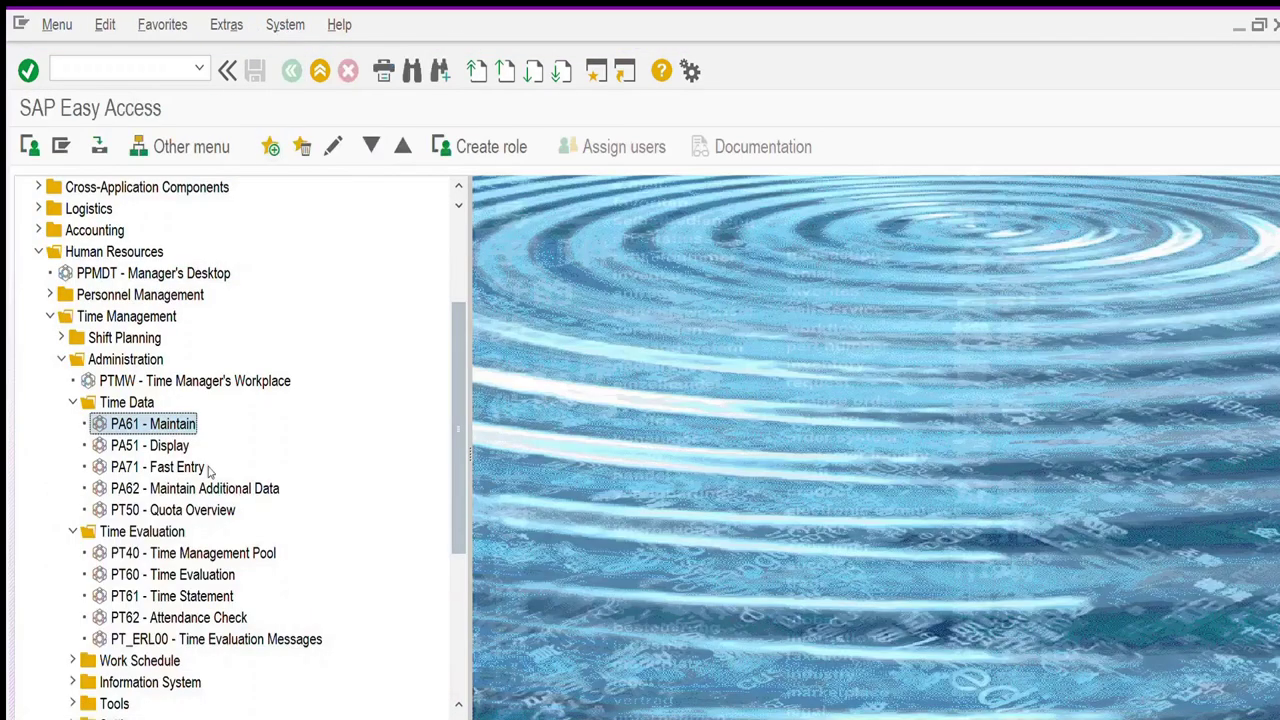
{"action": "double_click", "coordinate": [188, 573]}
{"action": "type", "text": "7"}
{"action": "left_click_drag", "start_coordinate": [362, 348], "coordinate": [404, 348]}
{"action": "type", "text": "yq00"}
{"action": "key", "text": "Tab"}
{"action": "type", "text": "TIME STAT."}
{"action": "key", "text": "Tab"}
{"action": "key", "text": "Tab"}
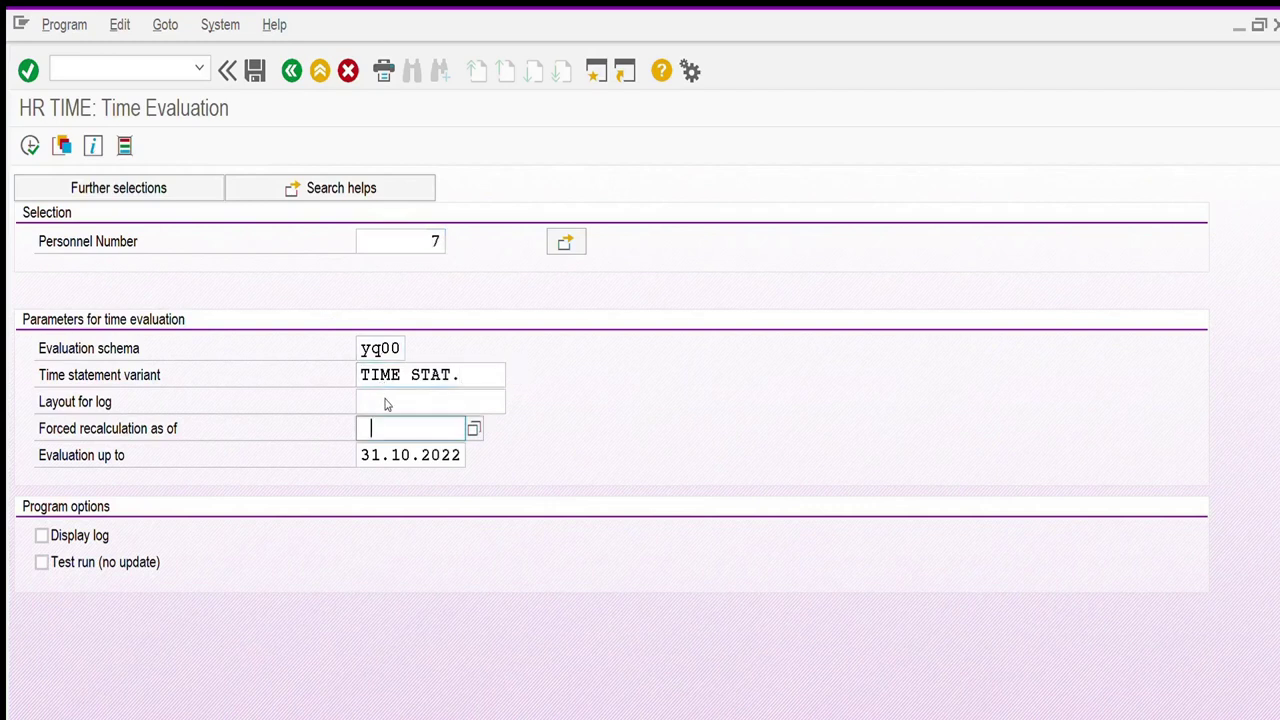
Set forced recalculation as of 01.01.2022 and evaluation up to 07.01.2022, and run the time evaluation.
{"action": "type", "text": "01012022"}
{"action": "key", "text": "Tab"}
{"action": "key", "text": "Delete"}
{"action": "type", "text": "07.01.2022"}
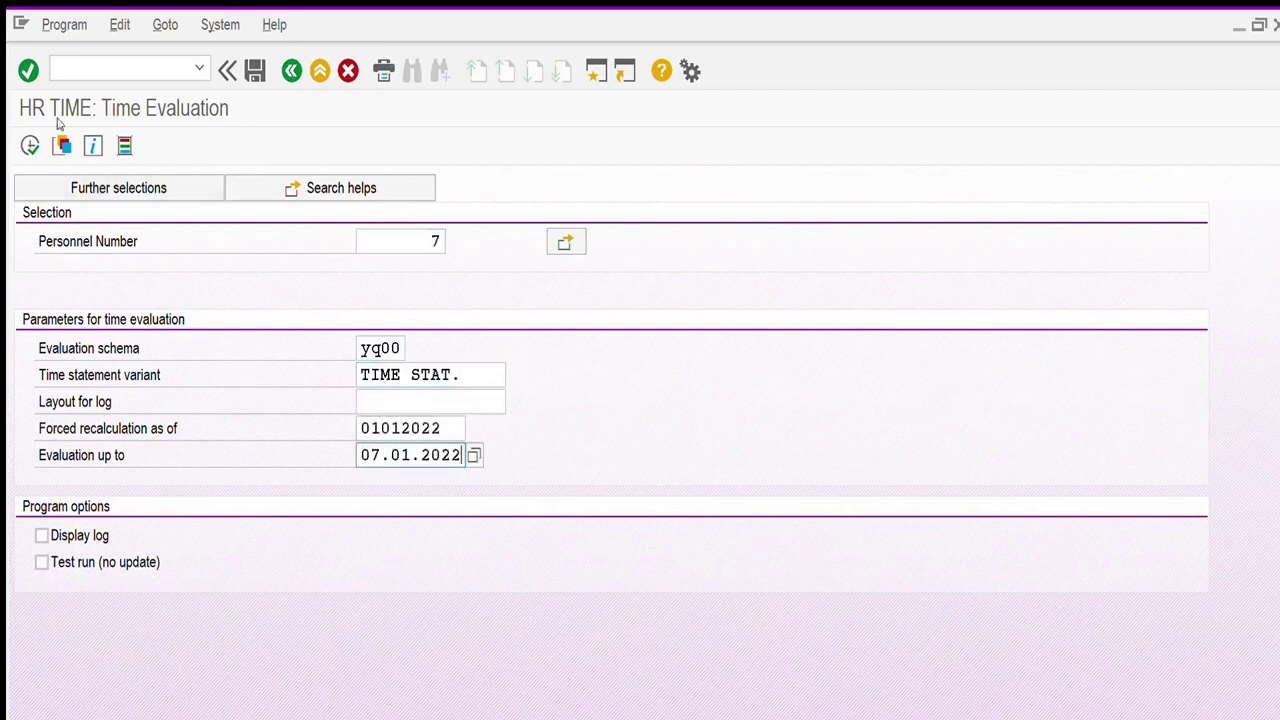
{"action": "left_click", "coordinate": [29, 146]}
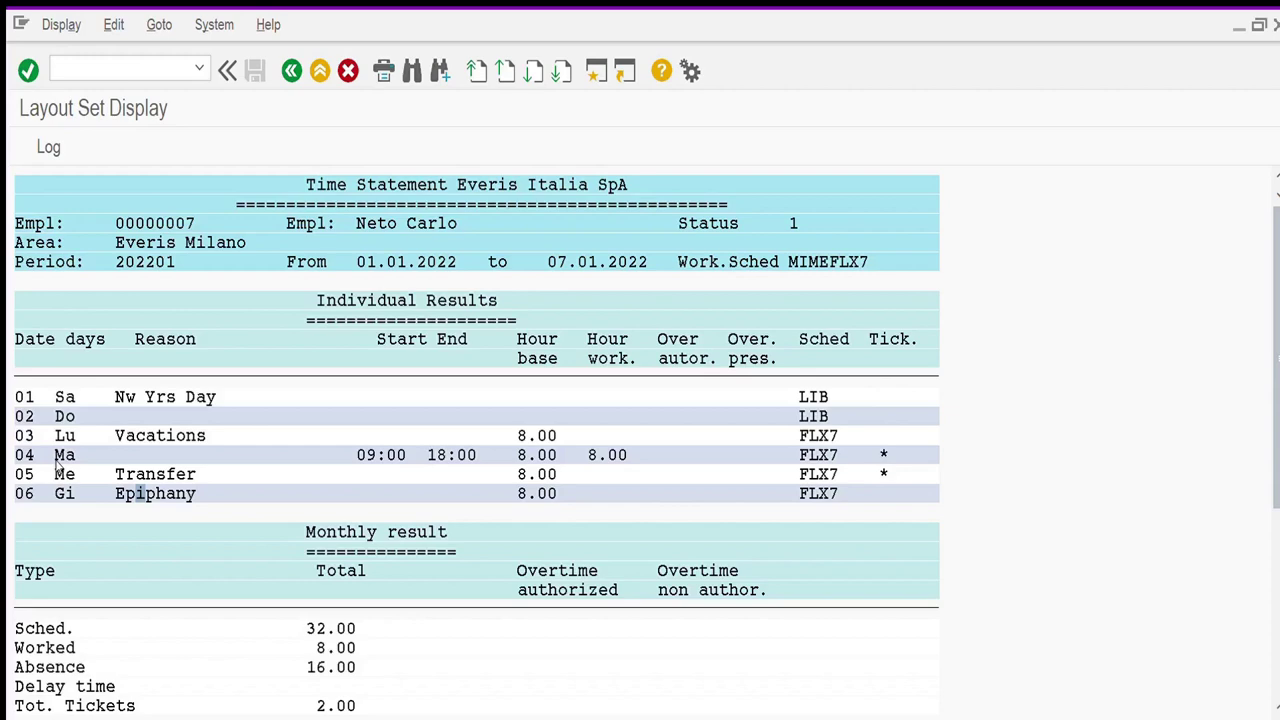
Leave the time statement and open PT40 Time Management Pool with the employee's personnel number selected.
{"action": "left_click", "coordinate": [291, 70]}
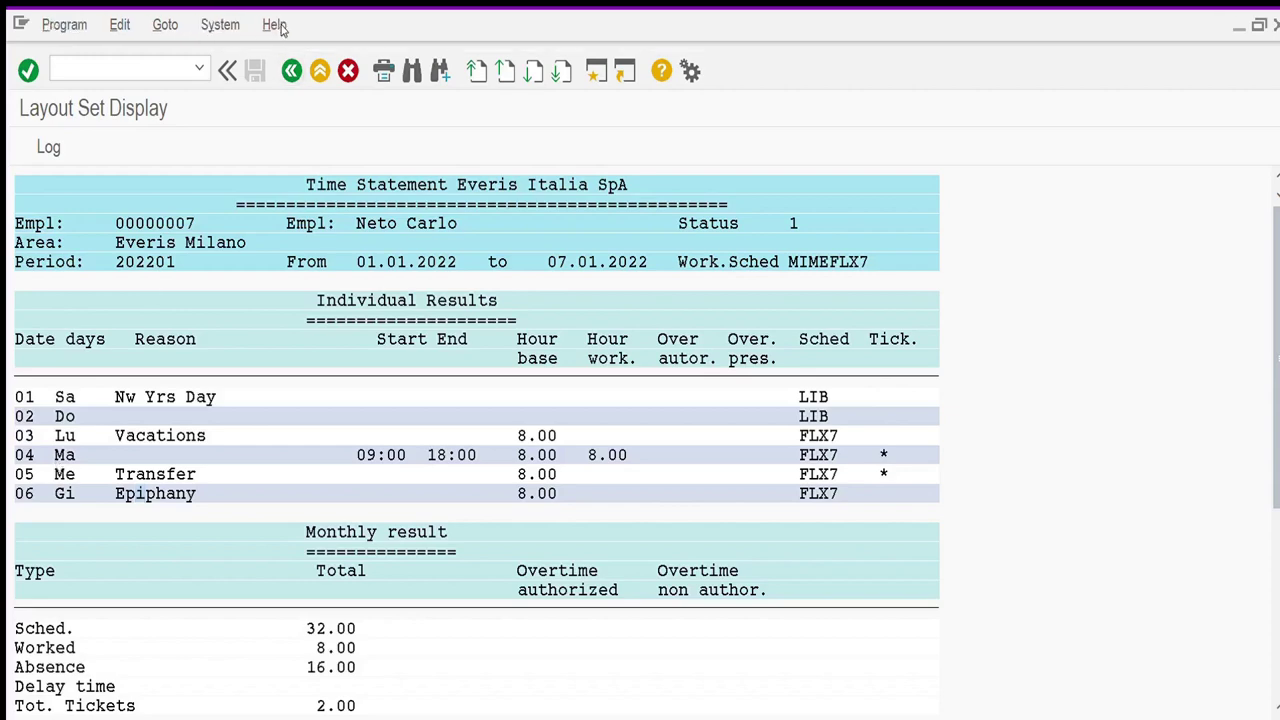
{"action": "left_click", "coordinate": [291, 70]}
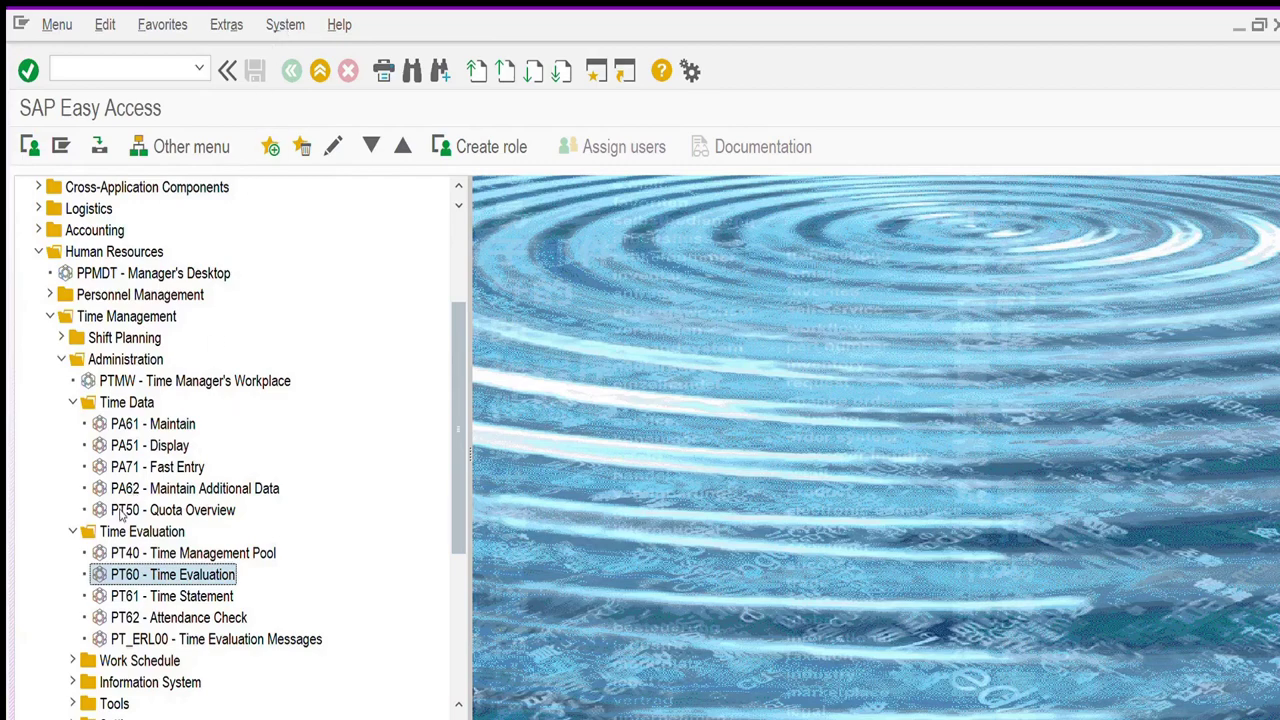
{"action": "double_click", "coordinate": [160, 553]}
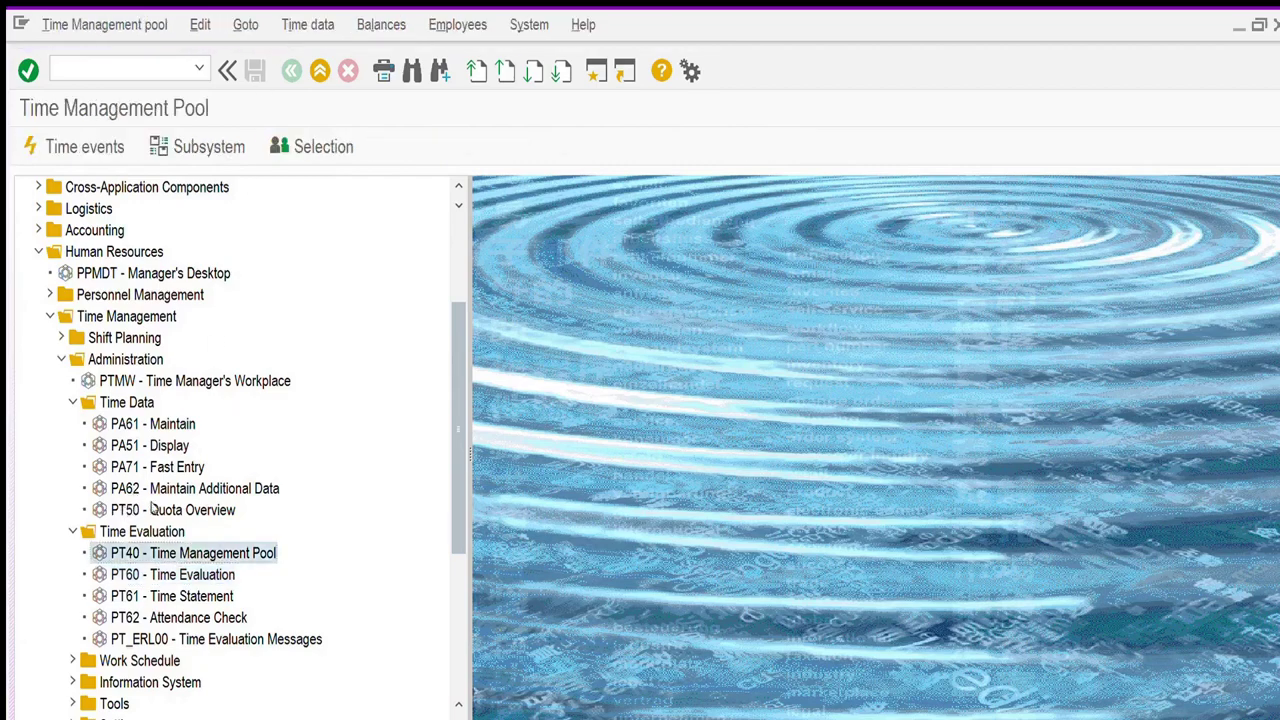
{"action": "type", "text": "7"}
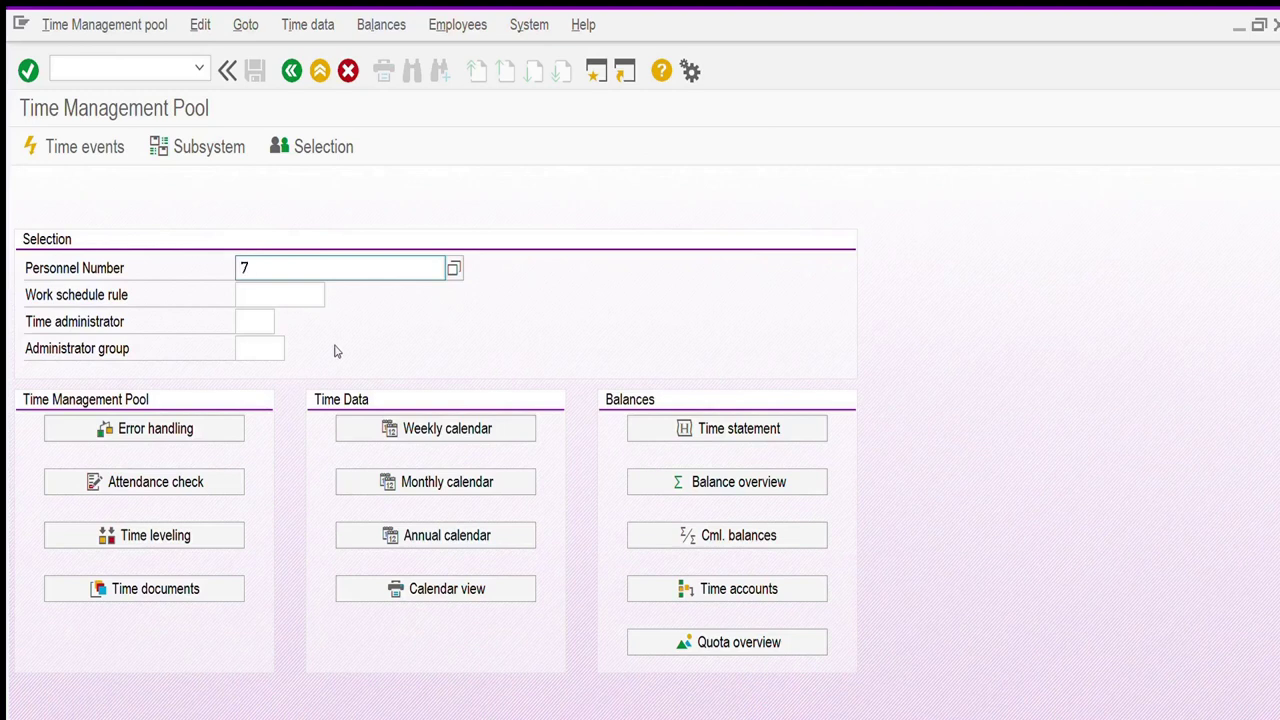
{"action": "key", "text": "Return"}
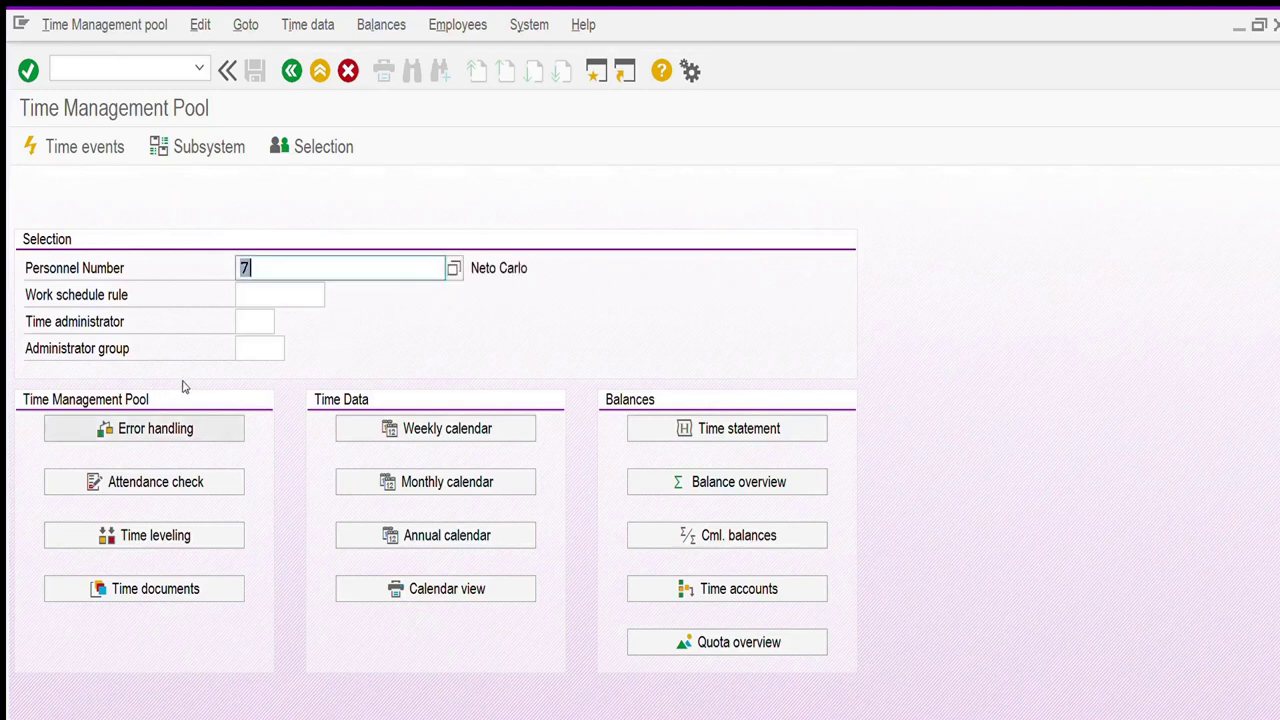
Open error handling for the employee and open the time events for the 07.01.2022 error.
{"action": "left_click", "coordinate": [183, 425]}
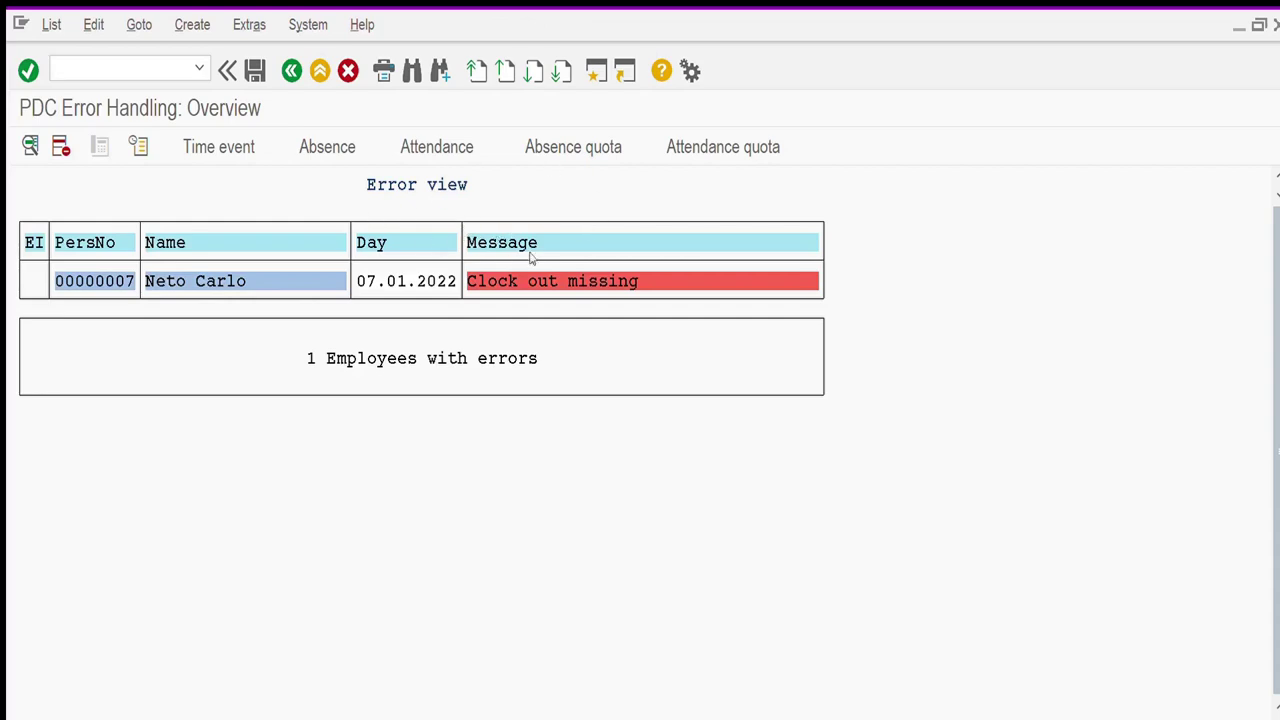
{"action": "left_click", "coordinate": [521, 281]}
{"action": "left_click", "coordinate": [236, 144]}
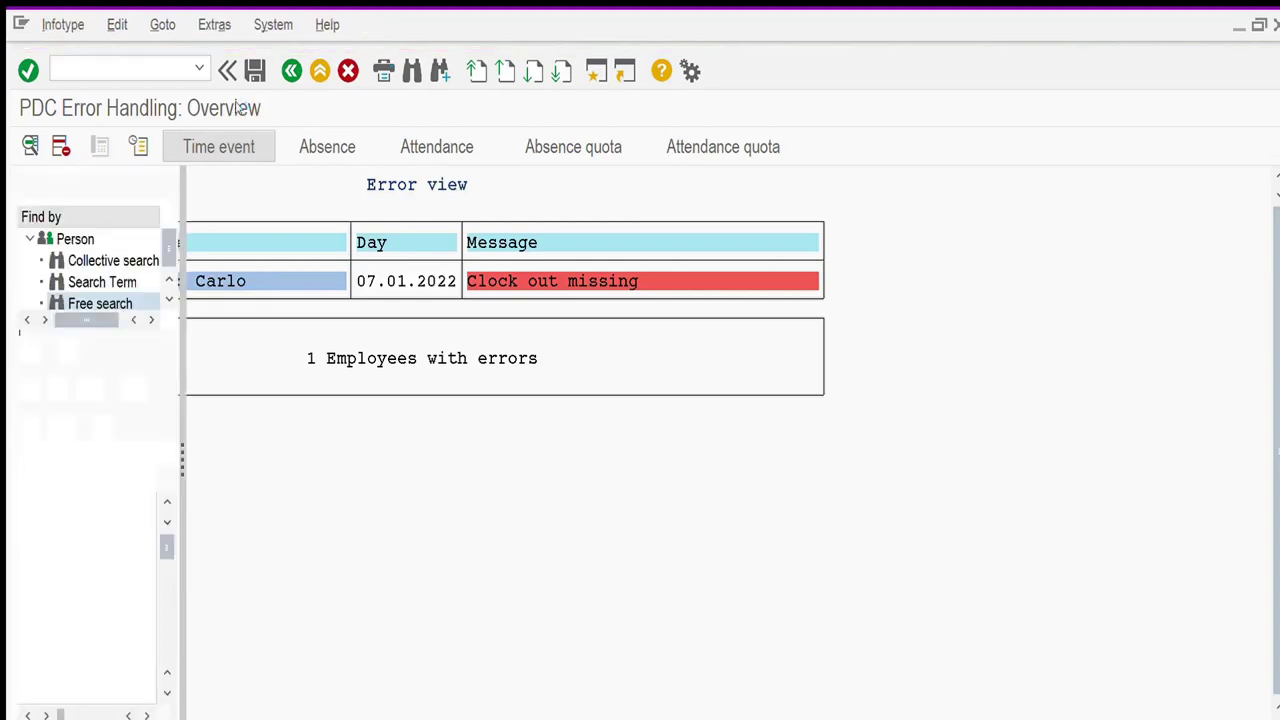
Add and save a time event on 07.01.2022 at 18:00 with time event type P20 (Clock-out).
{"action": "key", "text": "Down"}
{"action": "type", "text": "07012022"}
{"action": "key", "text": "Tab"}
{"action": "type", "text": "18:00"}
{"action": "key", "text": "Tab"}
{"action": "type", "text": "p20"}
{"action": "key", "text": "Return"}
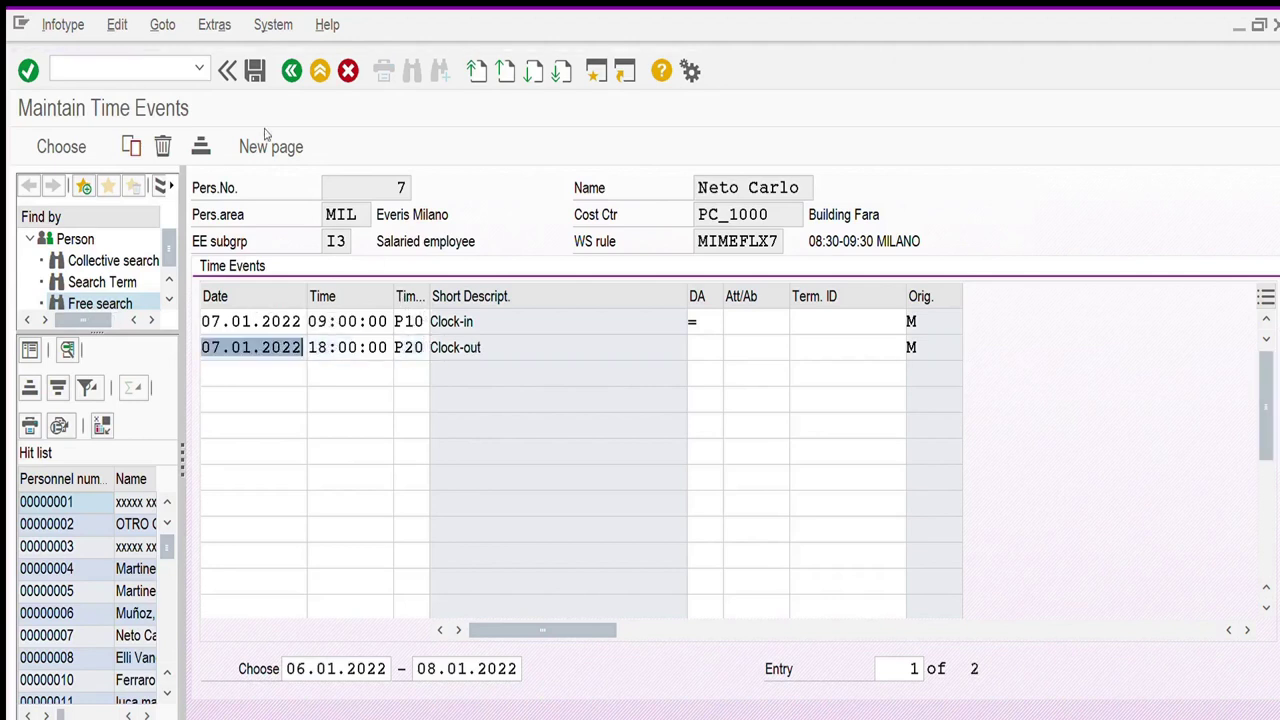
{"action": "left_click", "coordinate": [255, 70]}
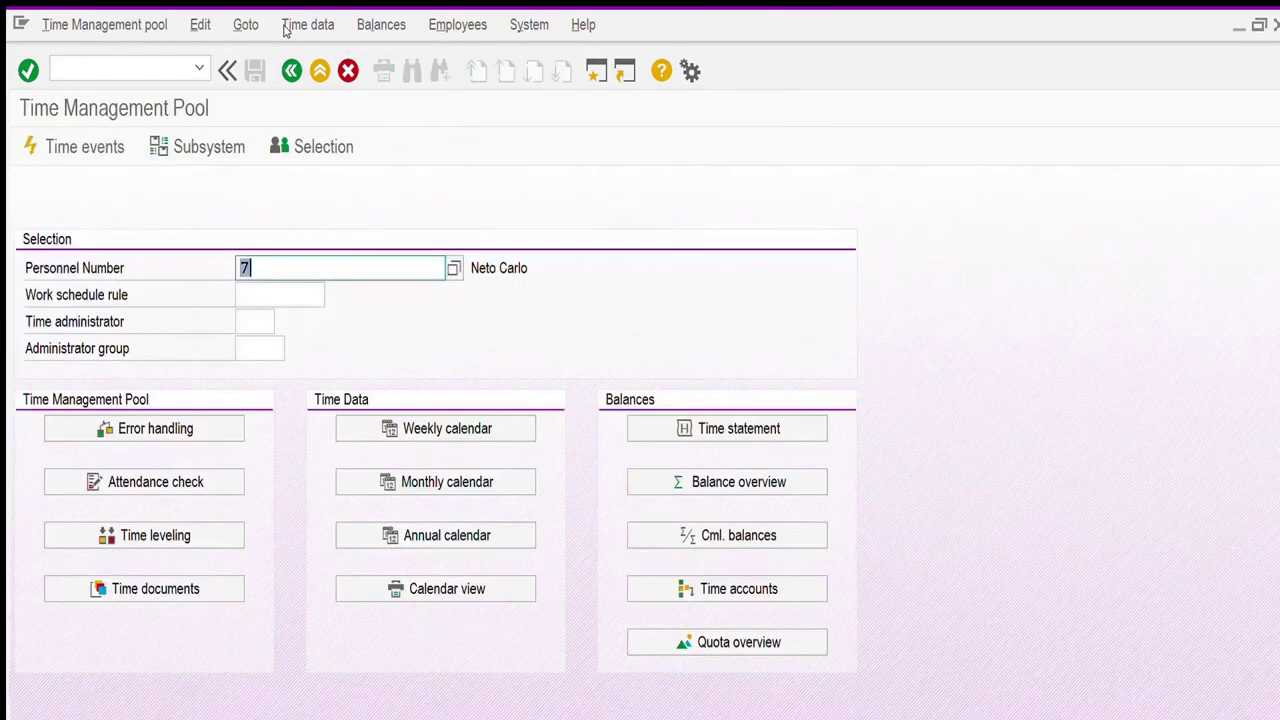
Leave the Time Management Pool and set up PT60 Time Evaluation with the employee's personnel number, schema YQ00 and time statement variant TIME STAT.
{"action": "left_click", "coordinate": [291, 70]}
{"action": "left_click", "coordinate": [157, 574]}
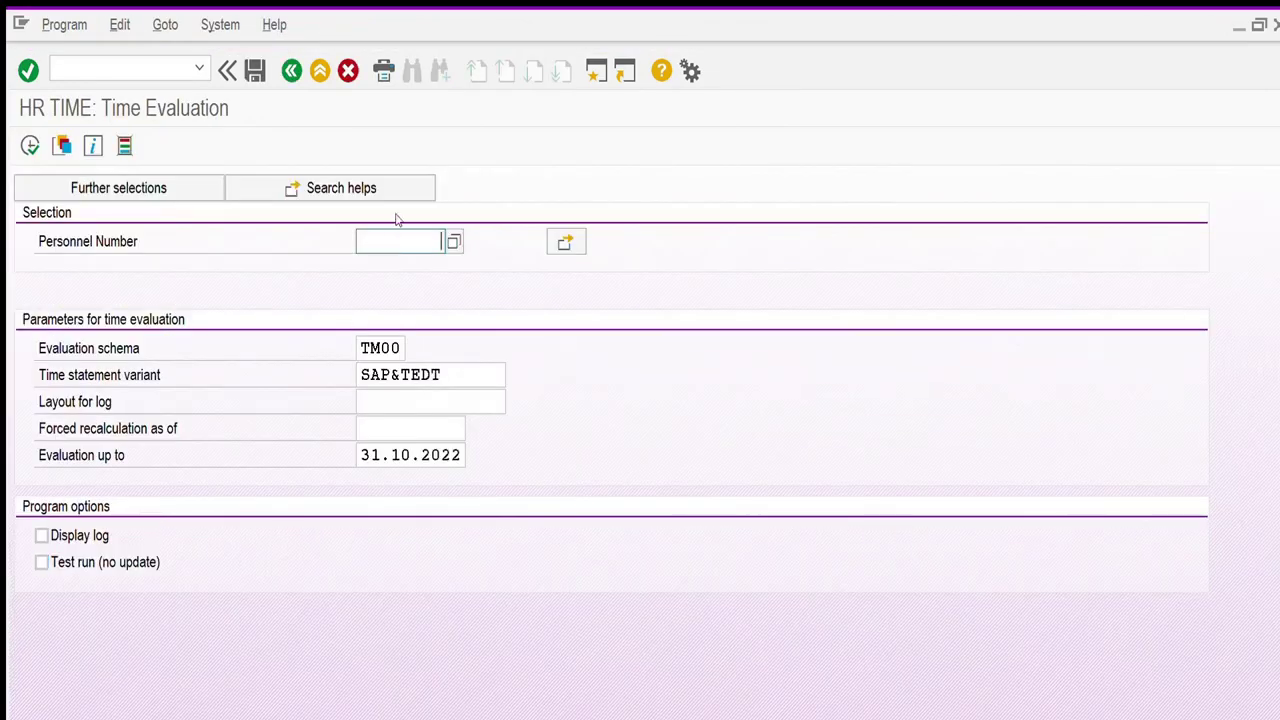
{"action": "left_click", "coordinate": [397, 242]}
{"action": "type", "text": "7"}
{"action": "left_click_drag", "start_coordinate": [360, 348], "coordinate": [333, 377]}
{"action": "type", "text": "yq00 TIME STAT."}
Run the time evaluation with forced recalculation as of 01.01.2022 up to 07.01.2022, and check day 07 in the time statement.
{"action": "left_click", "coordinate": [384, 428]}
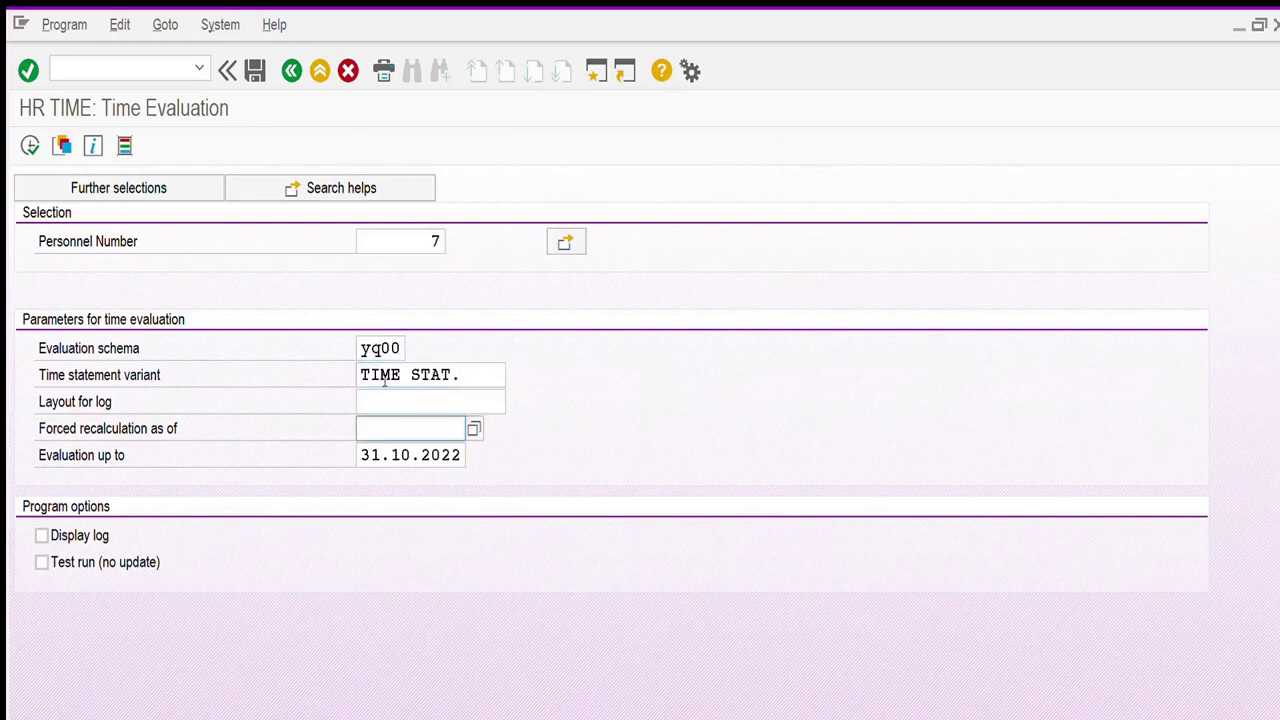
{"action": "type", "text": "01012022"}
{"action": "key", "text": "Tab"}
{"action": "key", "text": "BackSpace"}
{"action": "type", "text": "07.01.2022"}
{"action": "left_click", "coordinate": [29, 146]}
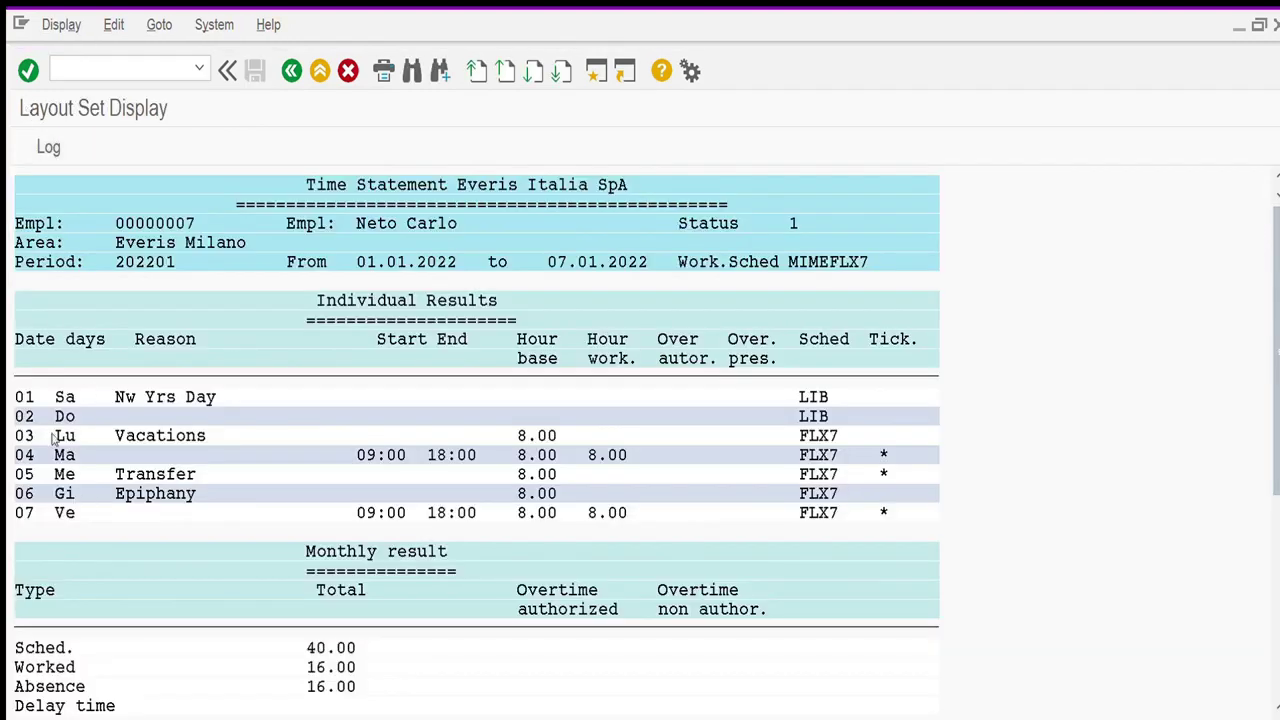
{"action": "left_click", "coordinate": [401, 512]}
Go back to PT40 Time Management Pool, enter the employee's personnel number and recheck the evaluation errors in error handling.
{"action": "left_click", "coordinate": [291, 70]}
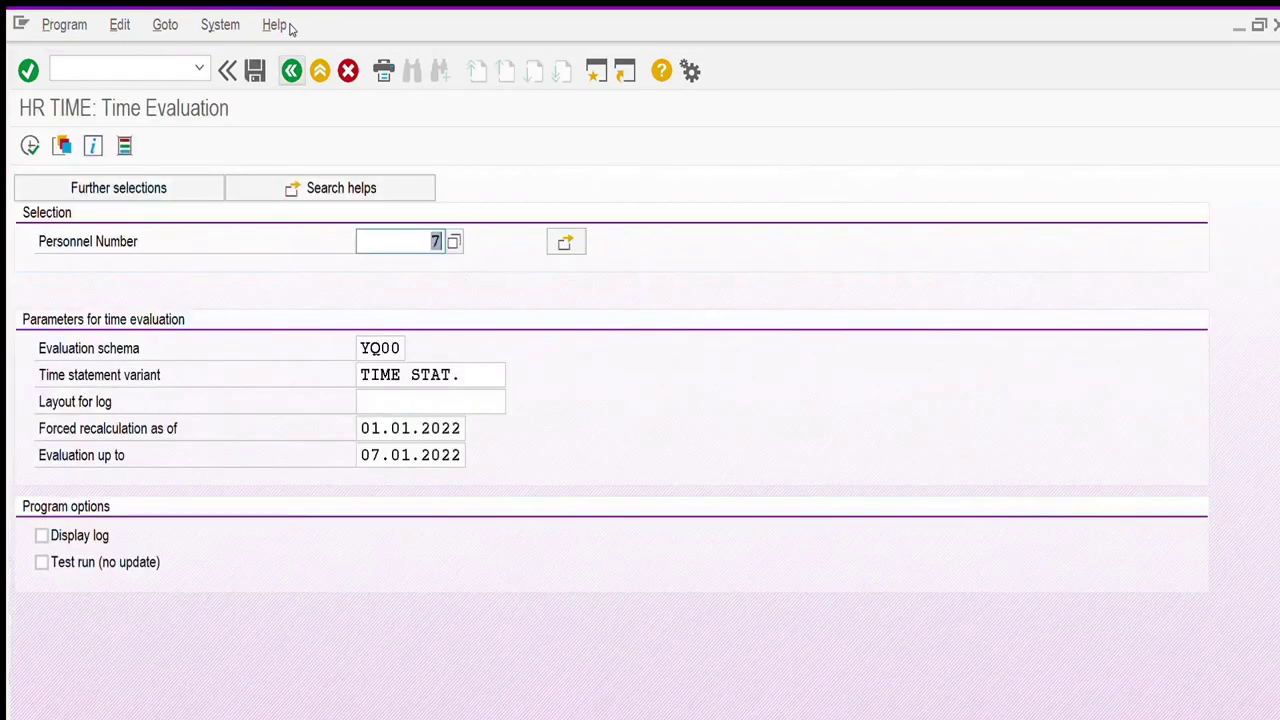
{"action": "left_click", "coordinate": [291, 70]}
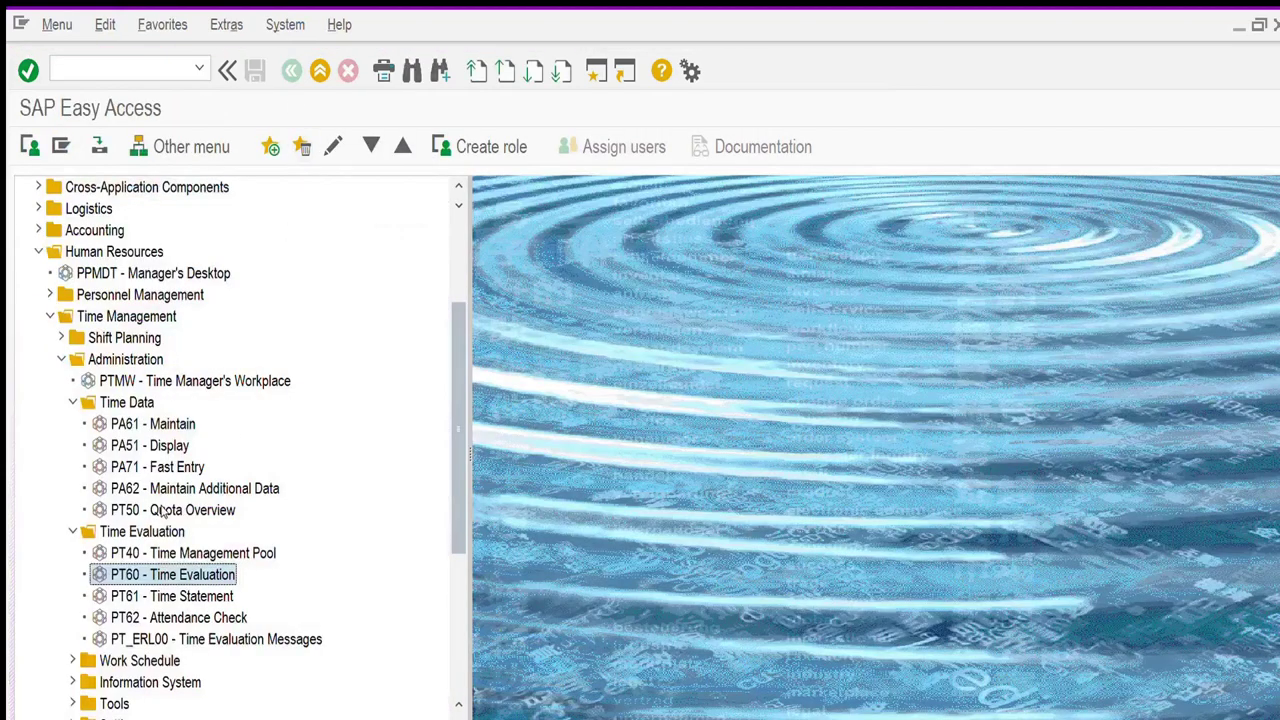
{"action": "key", "text": "Up"}
{"action": "key", "text": "Return"}
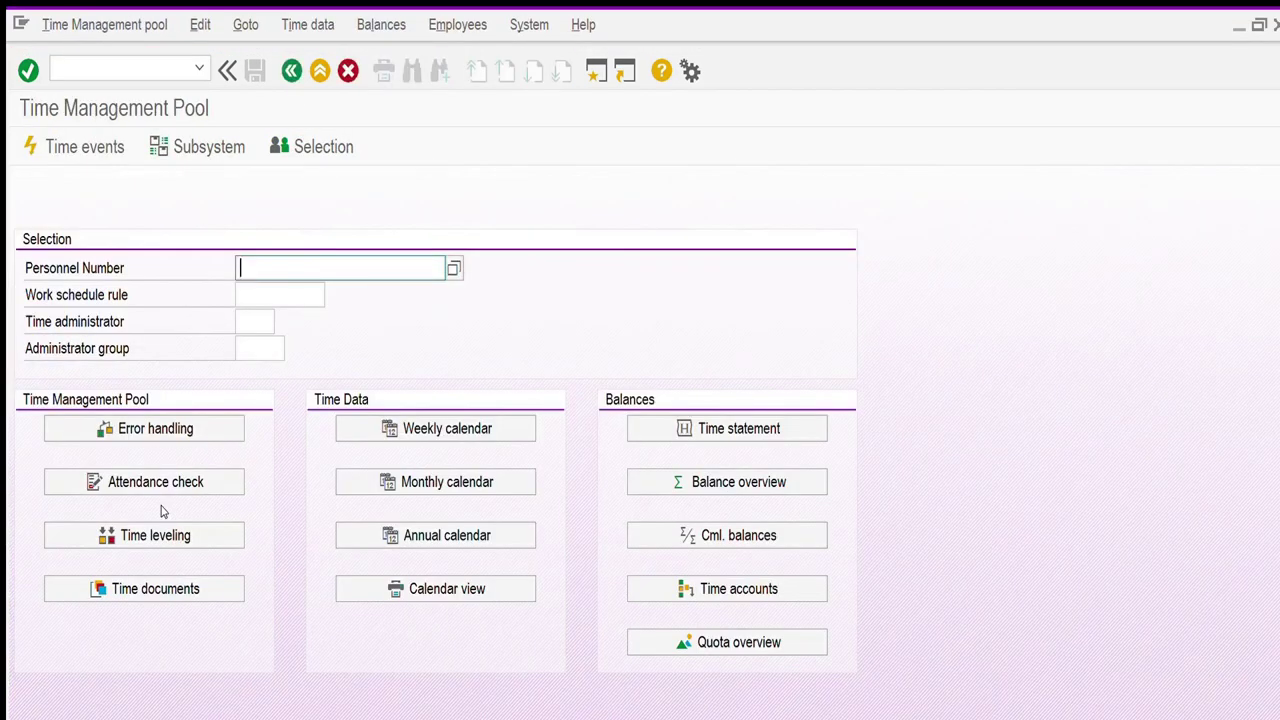
{"action": "type", "text": "7"}
{"action": "key", "text": "Return"}
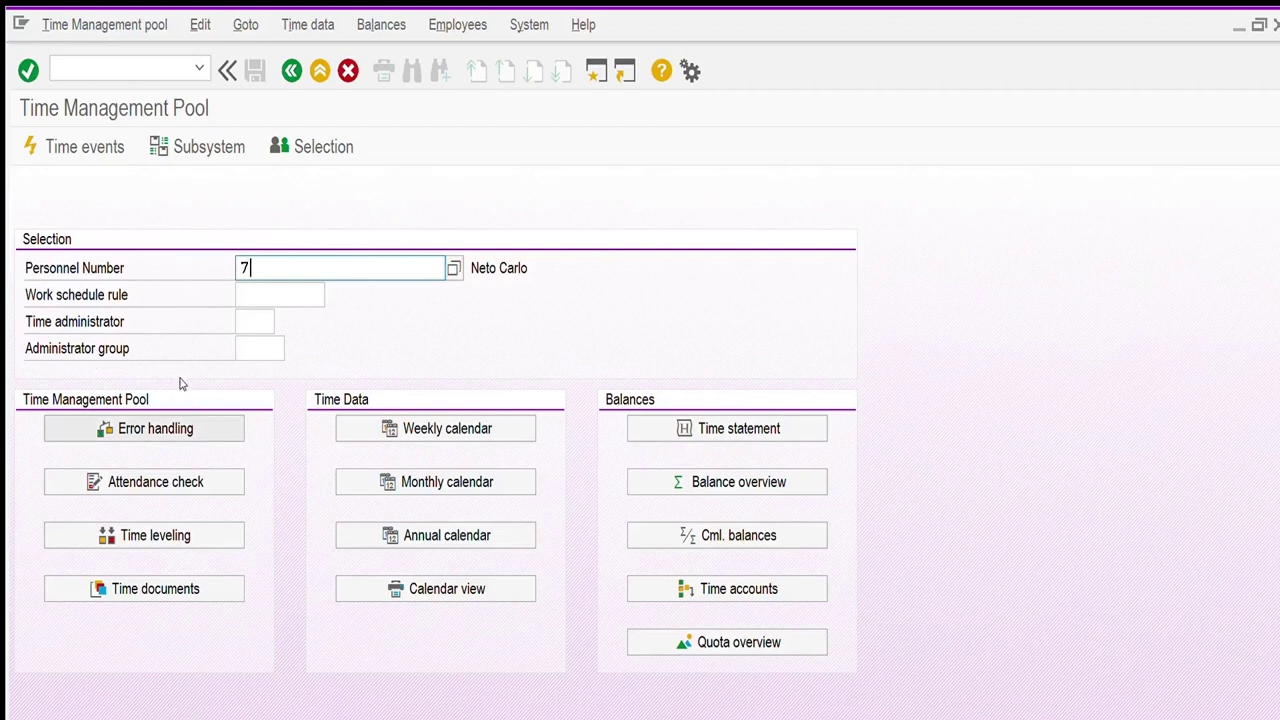
{"action": "left_click", "coordinate": [180, 426]}
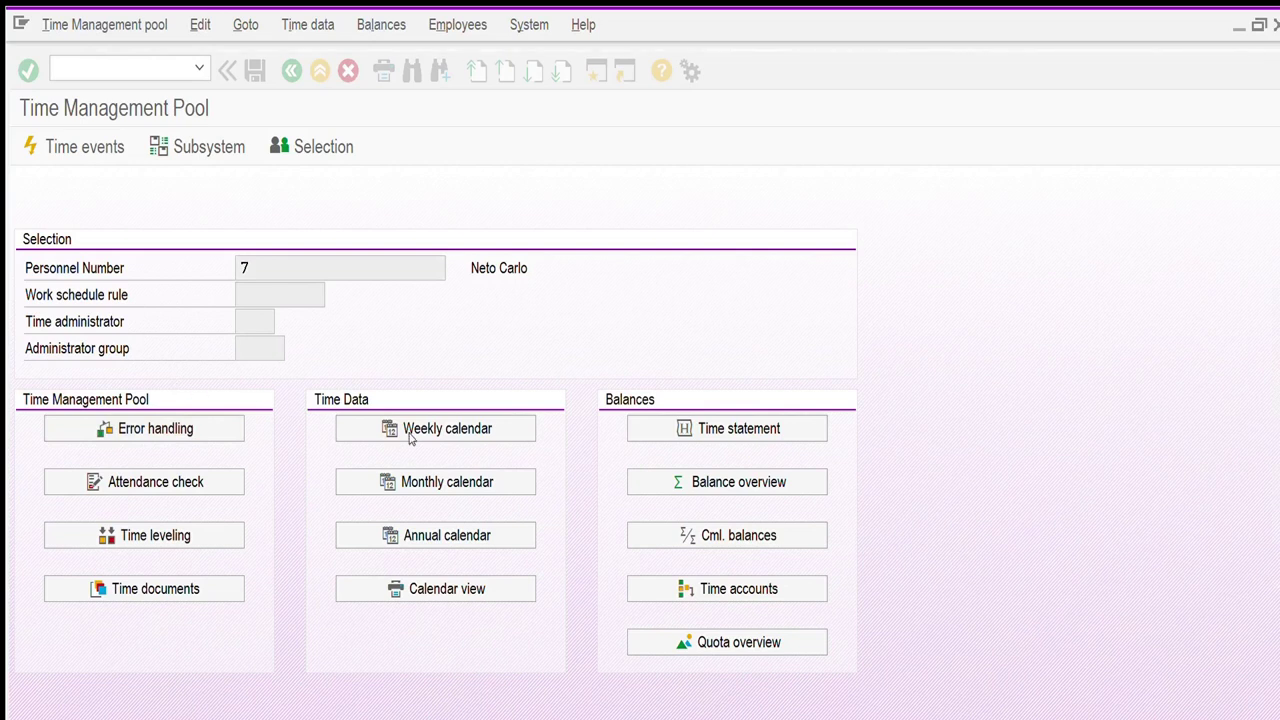